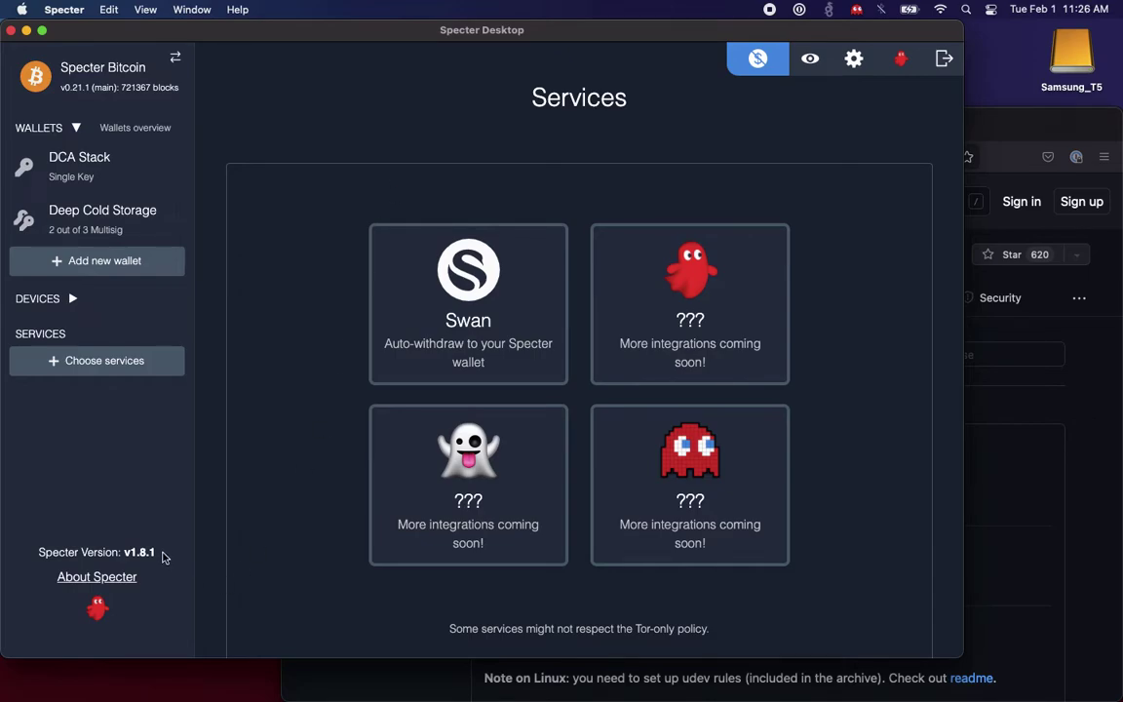
Open the Swan service as an existing Swan user and start linking the Swan account
{"action": "left_click_drag", "start_coordinate": [164, 557], "coordinate": [124, 554]}
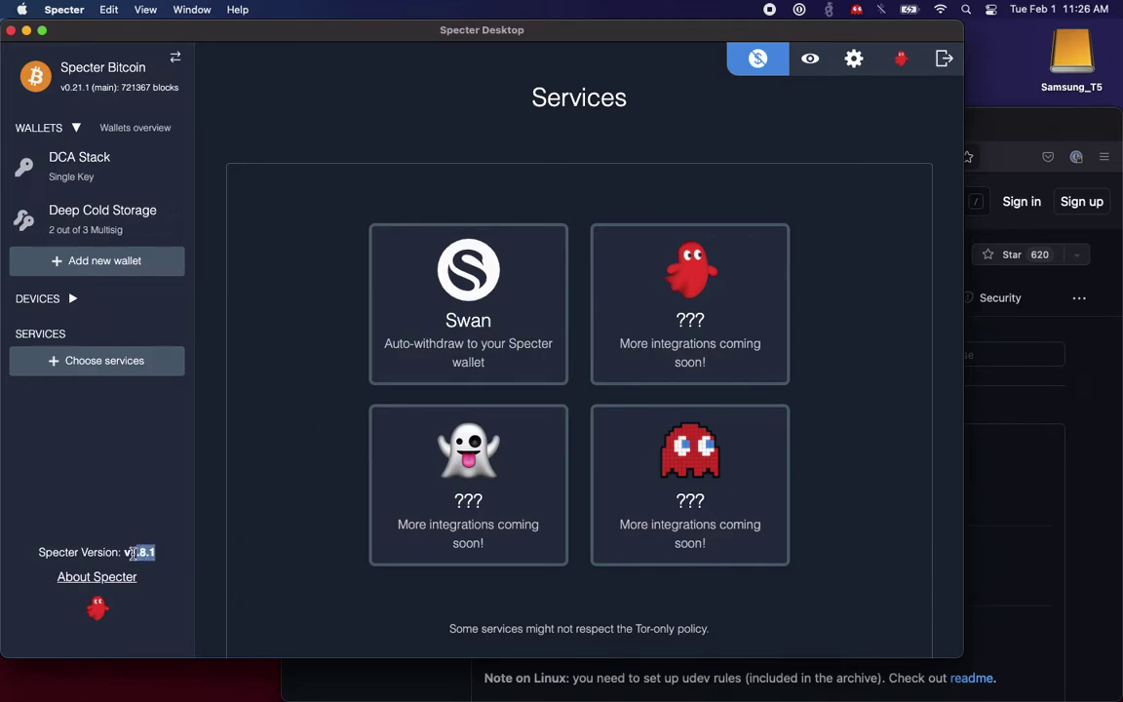
{"action": "left_click", "coordinate": [125, 471]}
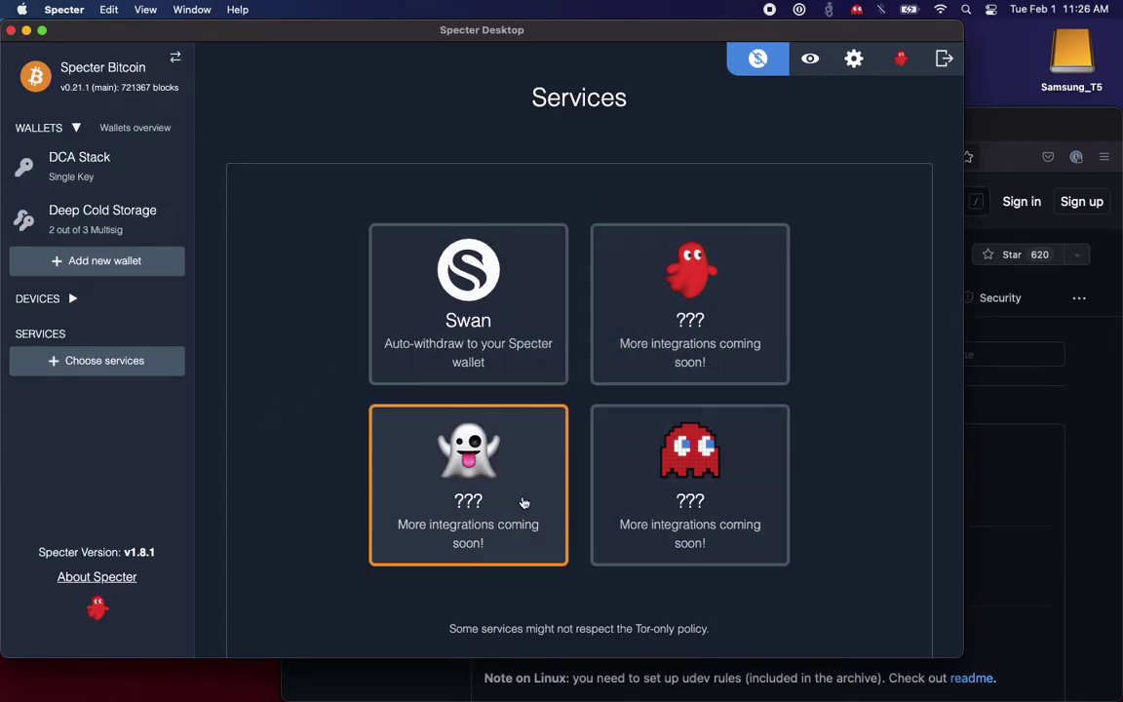
{"action": "left_click", "coordinate": [527, 378]}
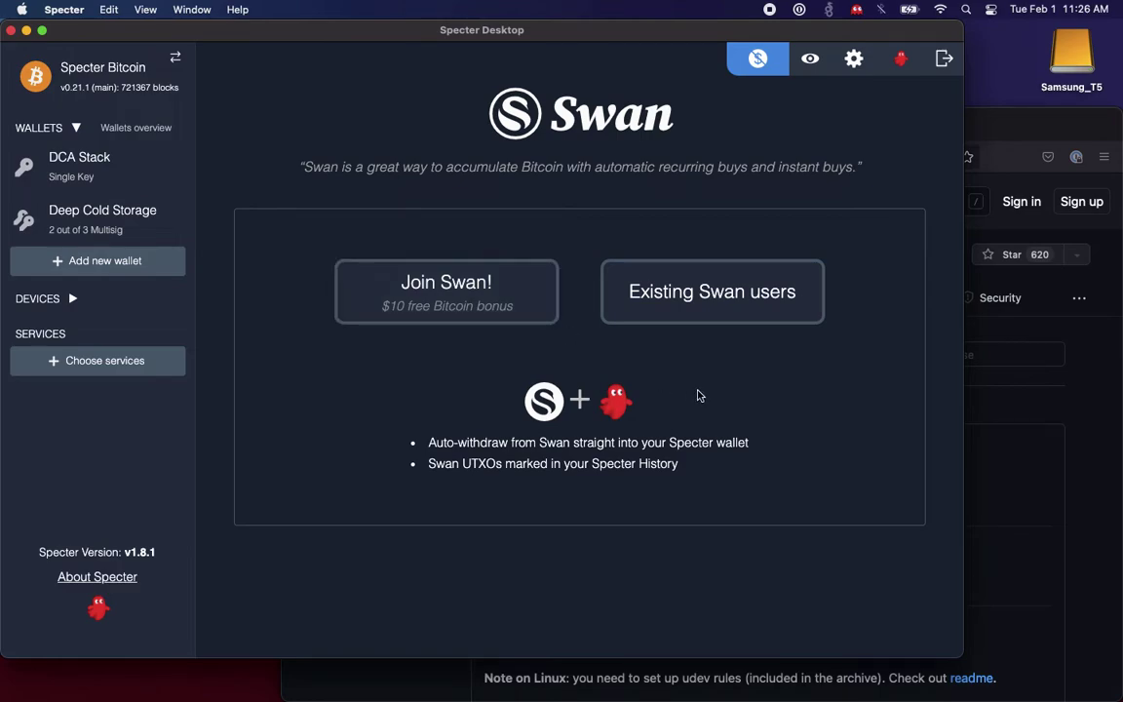
{"action": "left_click", "coordinate": [780, 309]}
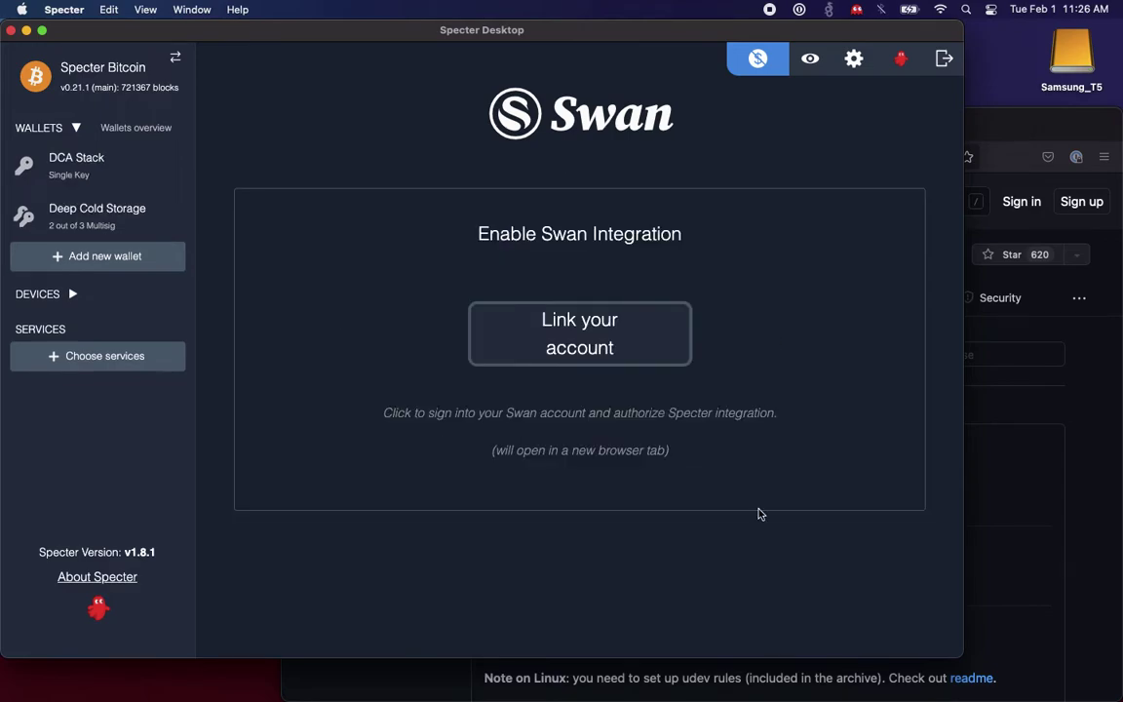
{"action": "left_click", "coordinate": [580, 347]}
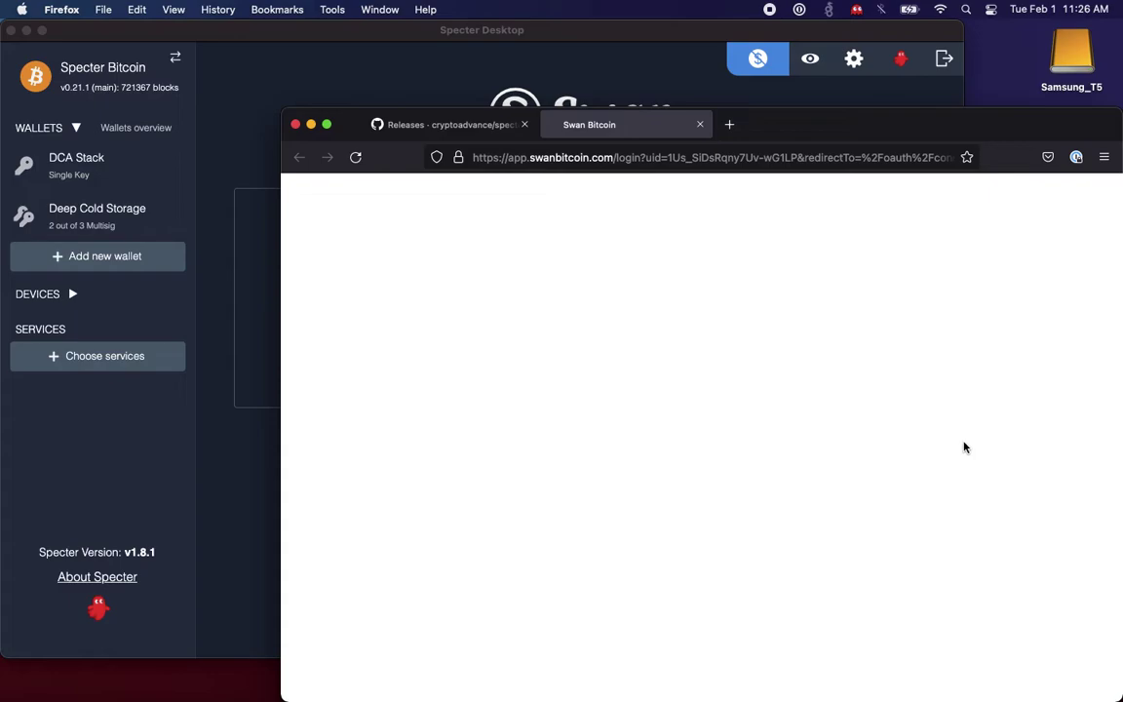
Authorize Specter Wallet to connect a wallet and create an automatic withdrawal plan on the Swan account
{"action": "scroll", "coordinate": [946, 421], "scroll_direction": "down", "scroll_amount": 3}
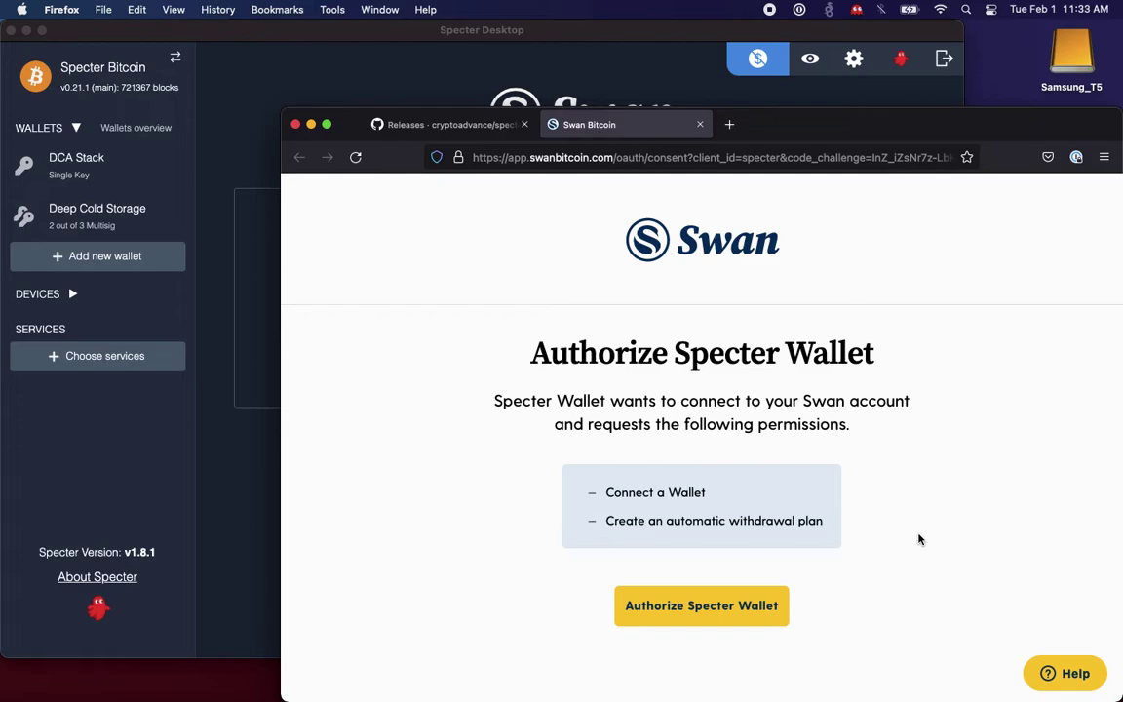
{"action": "scroll", "coordinate": [869, 435], "scroll_direction": "down", "scroll_amount": 3}
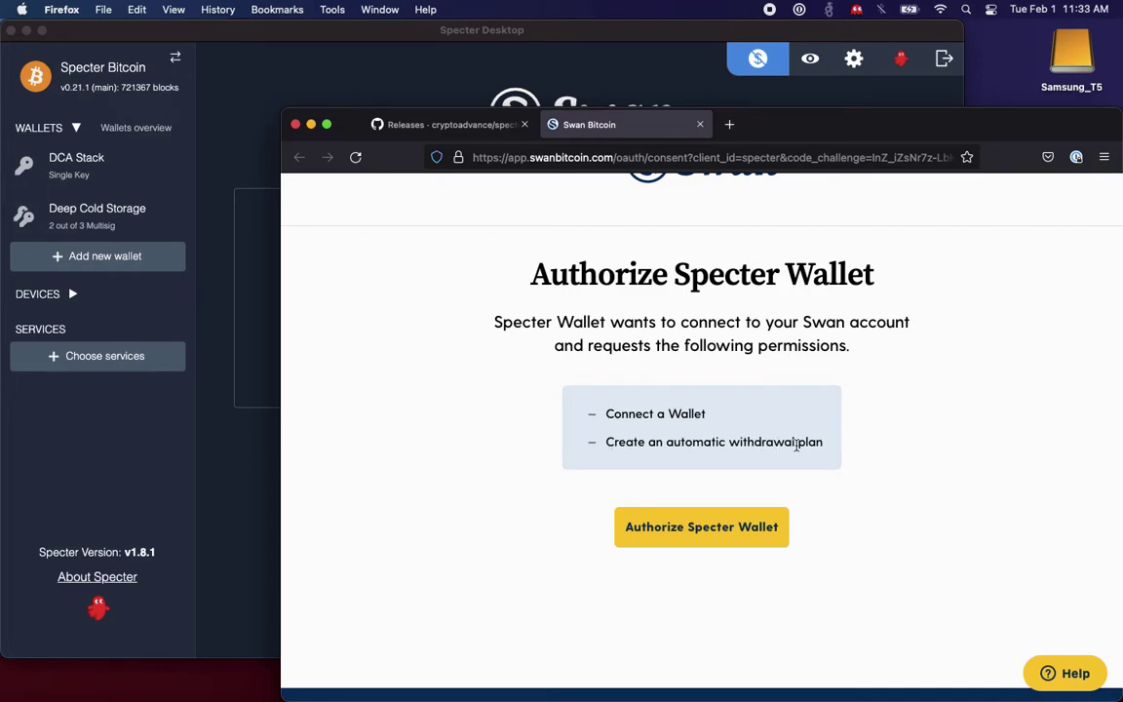
{"action": "left_click", "coordinate": [710, 538]}
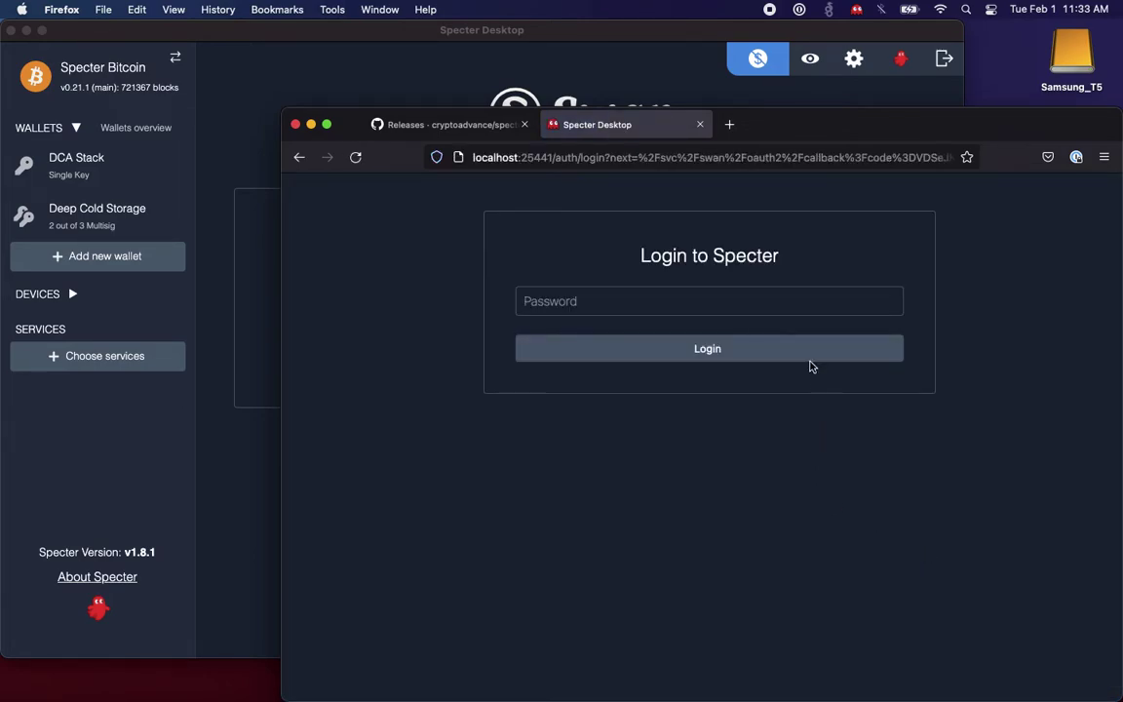
Log in to Specter with the account password to complete the Swan integration, then close the browser tab and return to Specter Desktop
{"action": "left_click", "coordinate": [799, 309]}
{"action": "type", "text": "*****"}
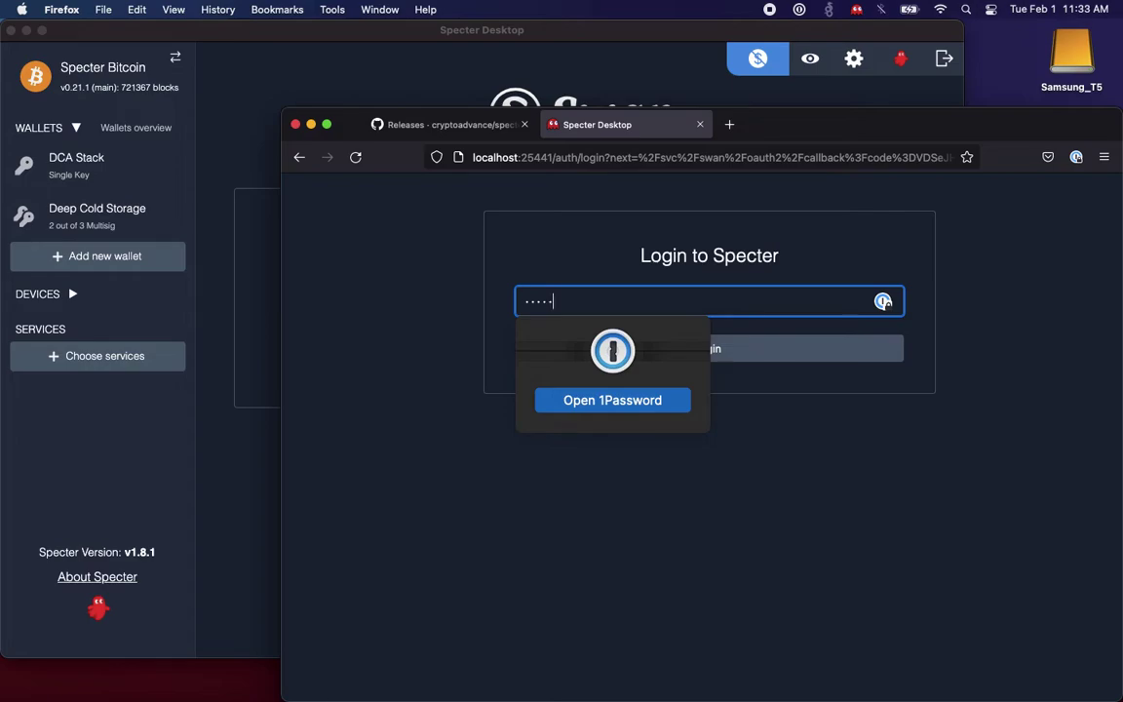
{"action": "key", "text": "Return"}
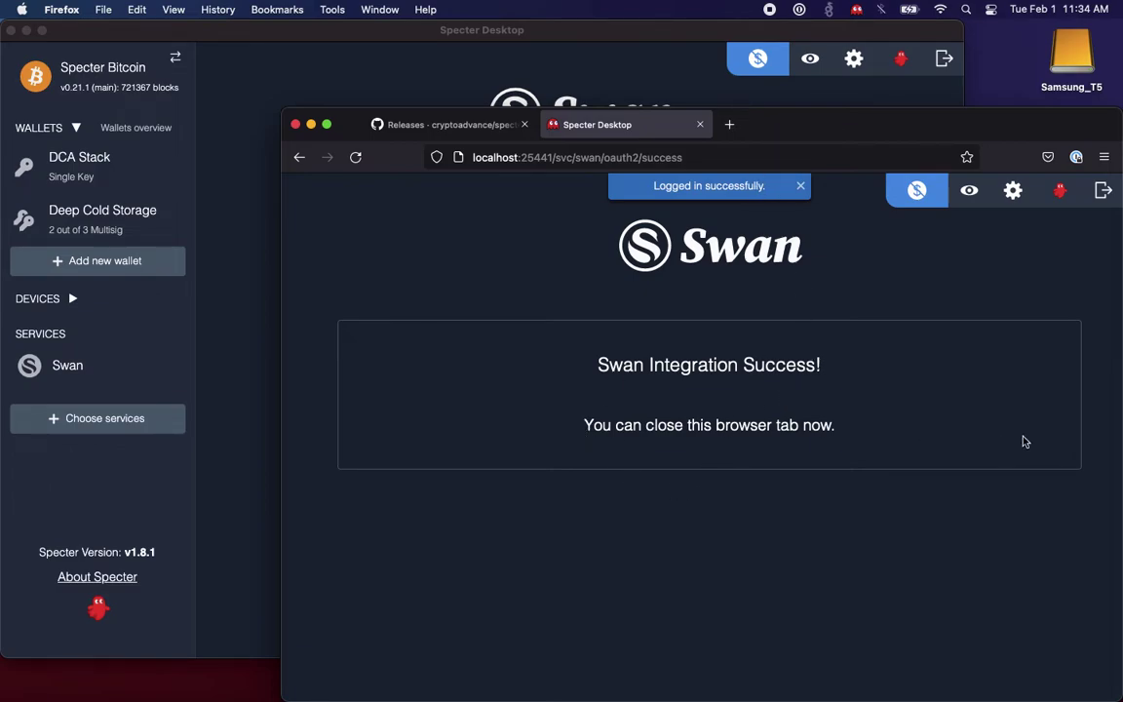
{"action": "left_click", "coordinate": [698, 129]}
{"action": "left_click", "coordinate": [561, 57]}
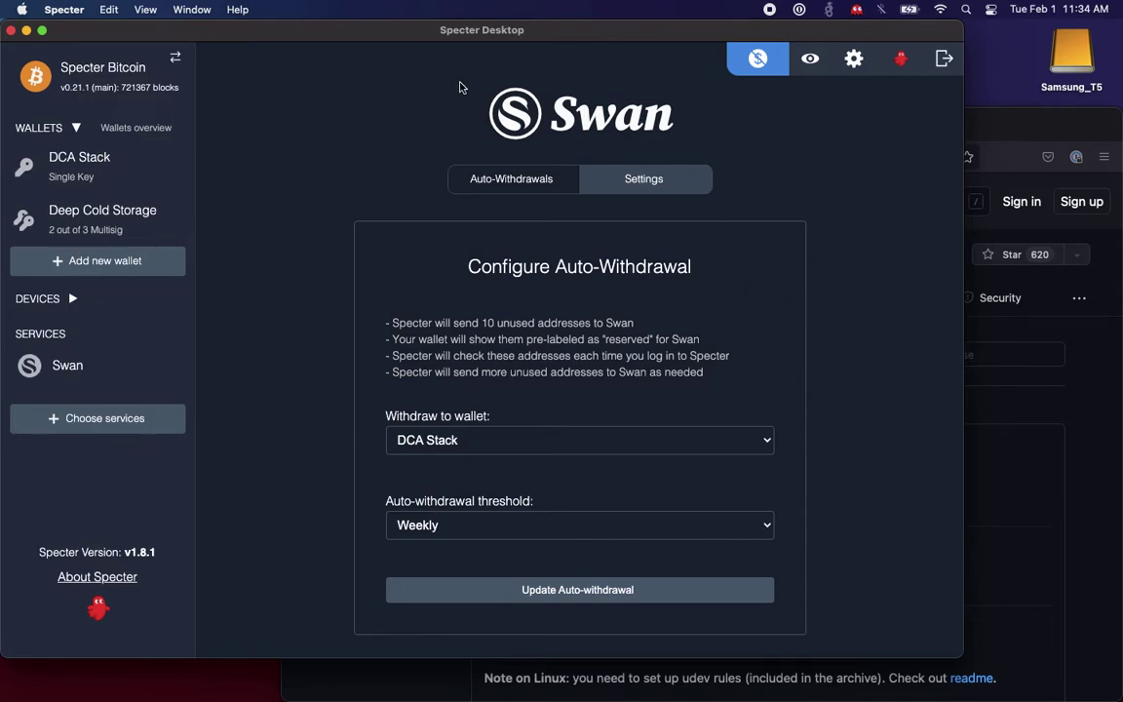
Examine the auto-withdrawal notes on how Specter sends, labels, checks and replenishes the addresses reserved for Swan
{"action": "scroll", "coordinate": [736, 348], "scroll_direction": "down", "scroll_amount": 3}
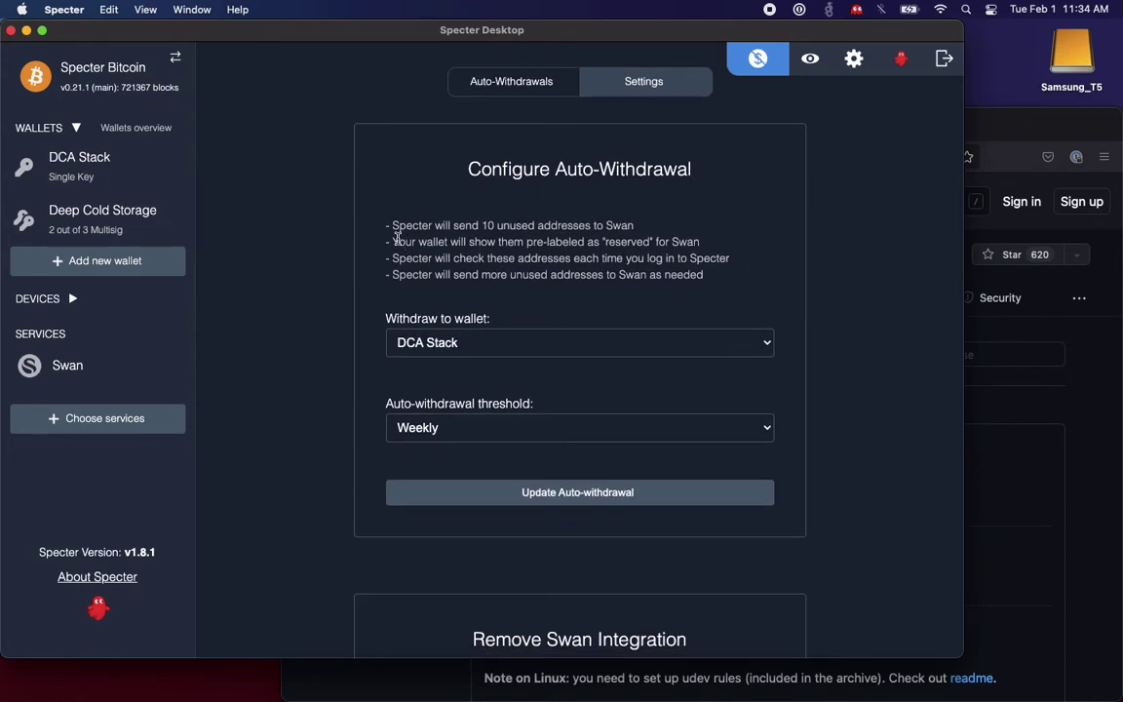
{"action": "left_click_drag", "start_coordinate": [392, 225], "coordinate": [700, 228]}
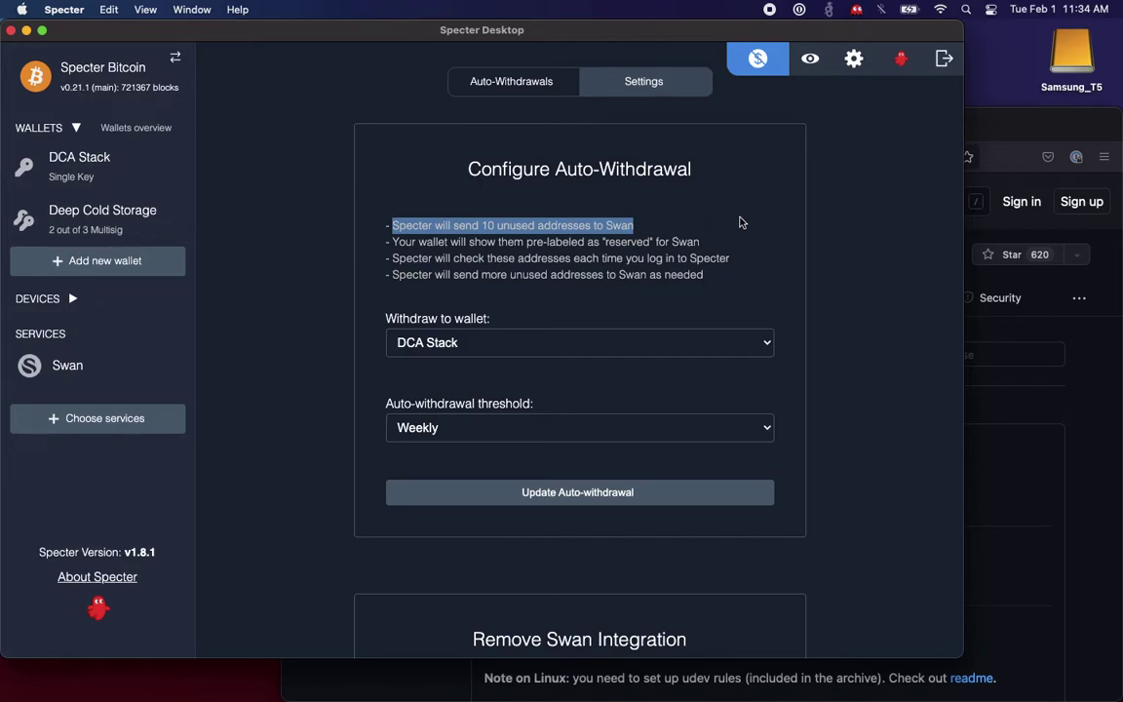
{"action": "left_click", "coordinate": [740, 222]}
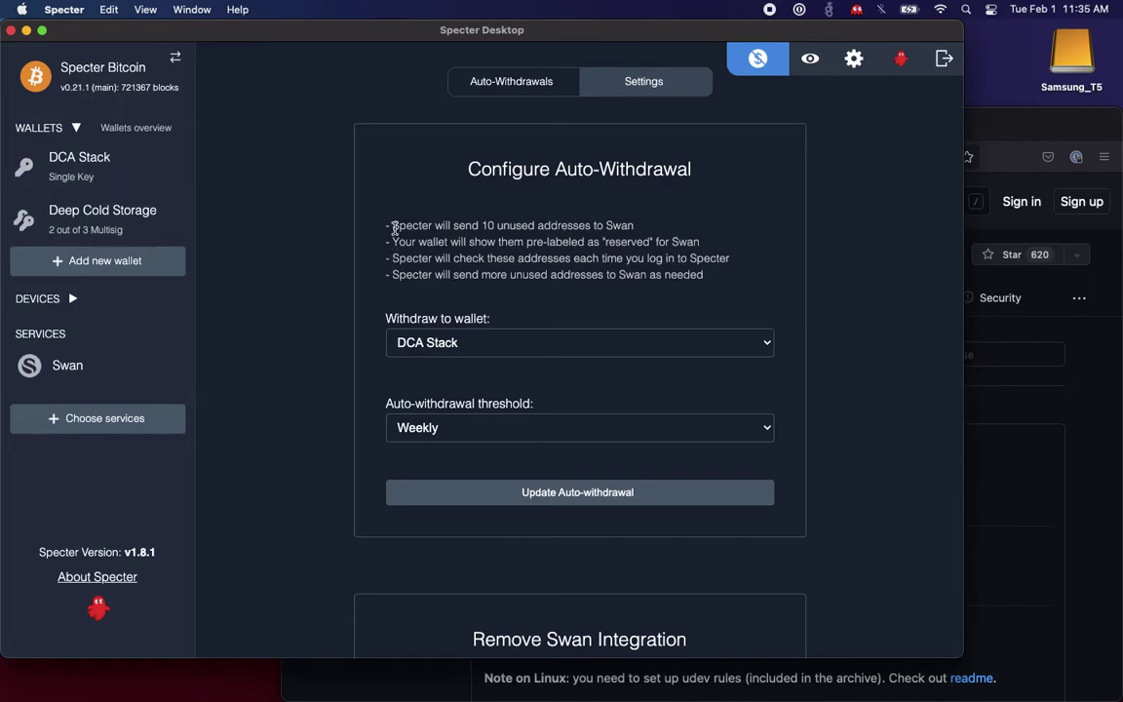
{"action": "left_click_drag", "start_coordinate": [391, 226], "coordinate": [639, 223]}
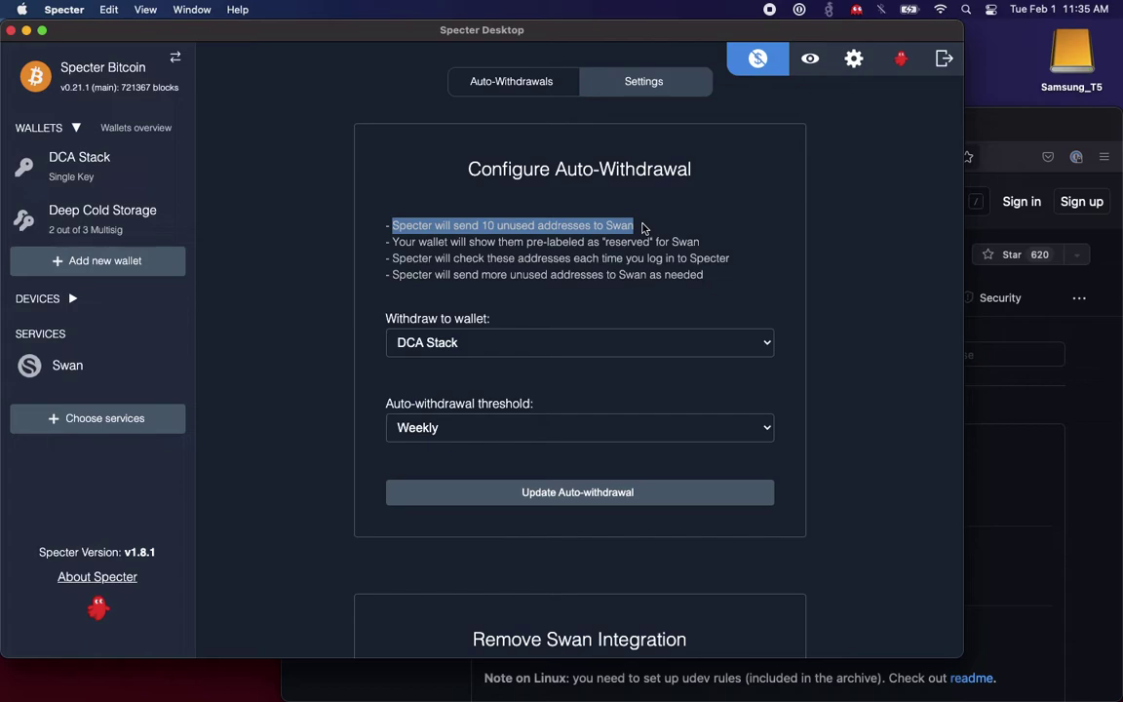
{"action": "left_click", "coordinate": [683, 231]}
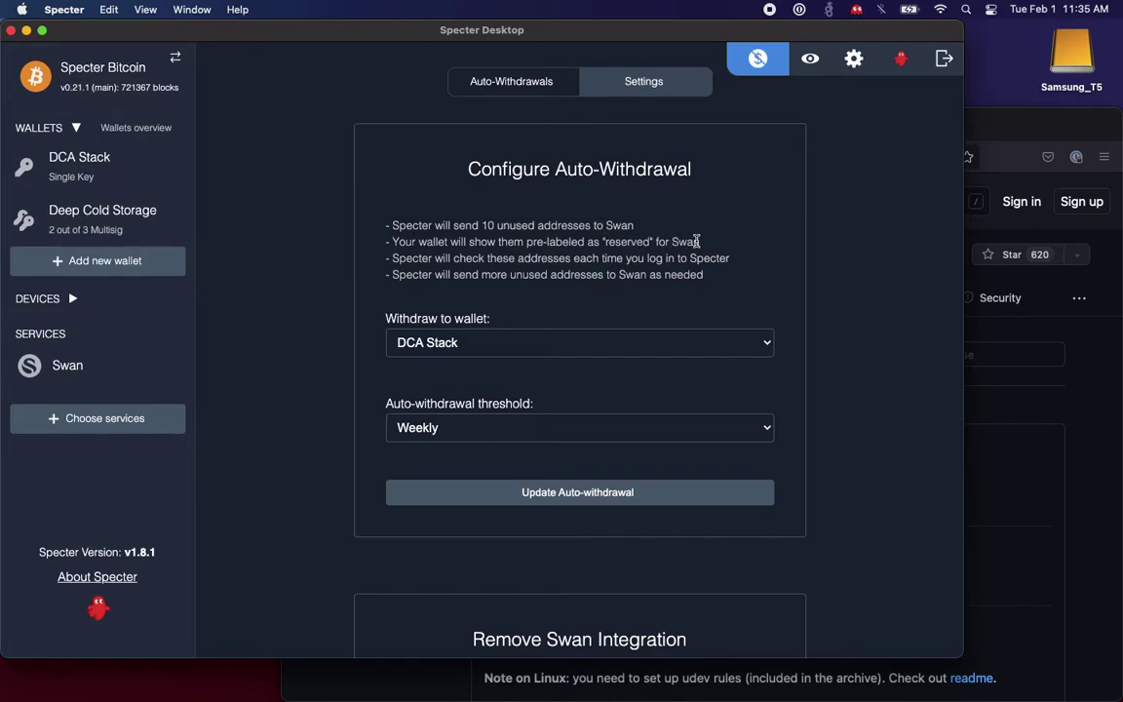
{"action": "left_click_drag", "start_coordinate": [697, 241], "coordinate": [488, 246]}
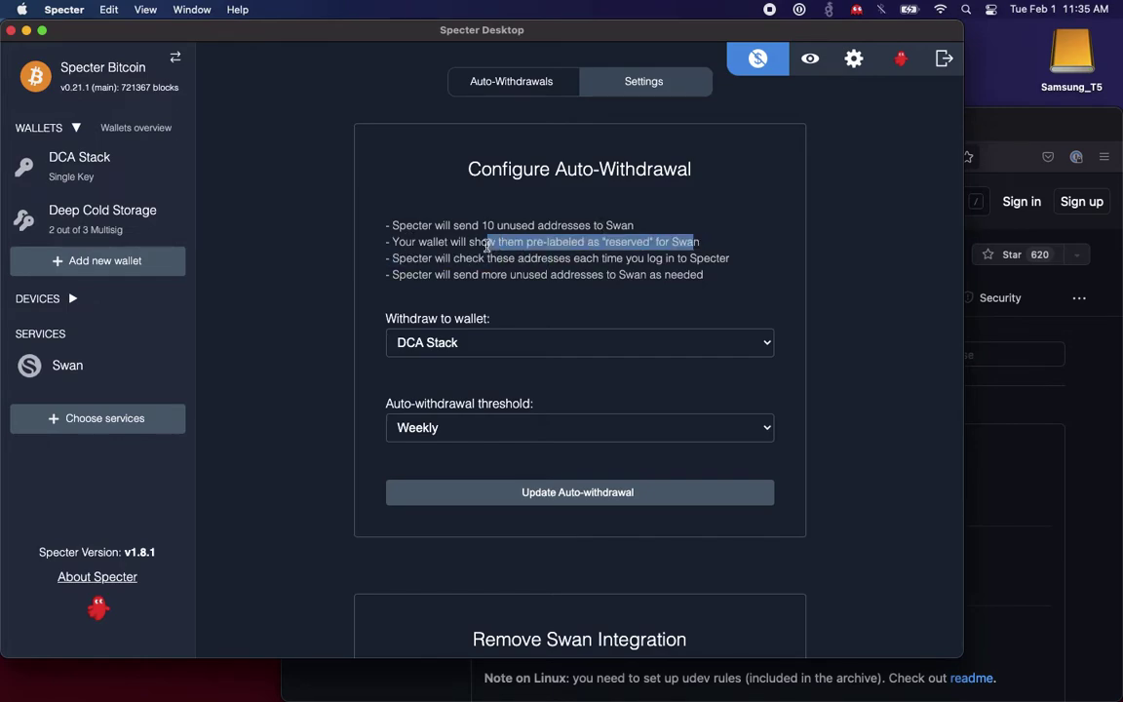
{"action": "left_click", "coordinate": [731, 275]}
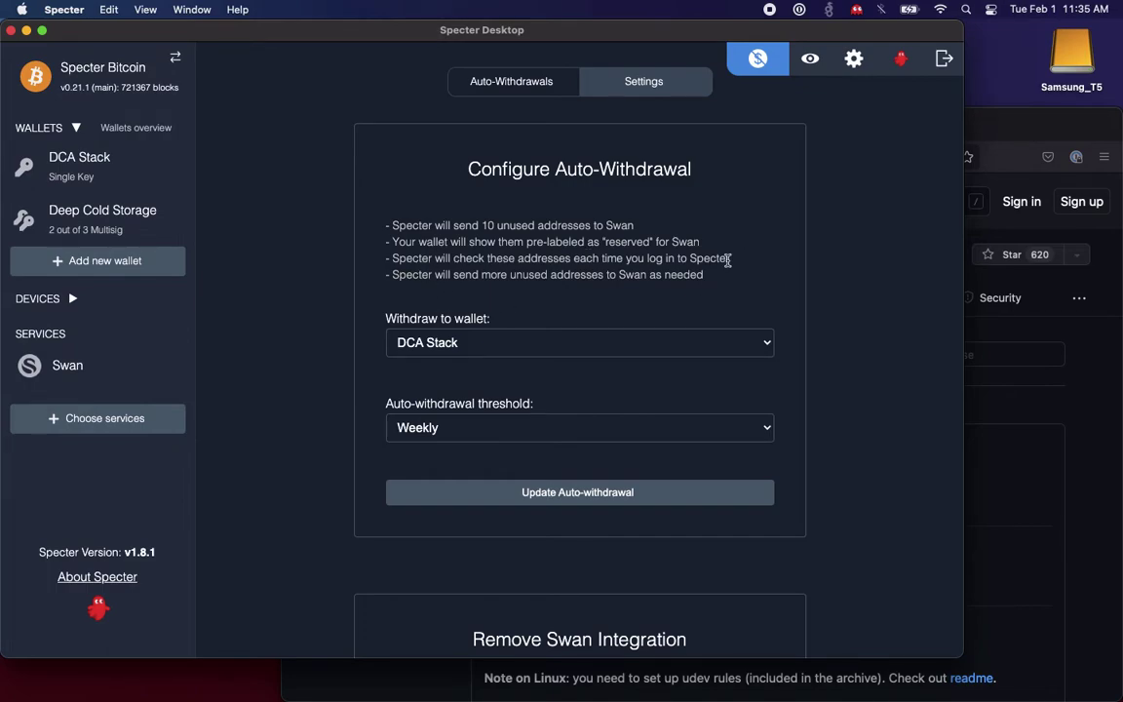
{"action": "left_click_drag", "start_coordinate": [712, 280], "coordinate": [454, 282]}
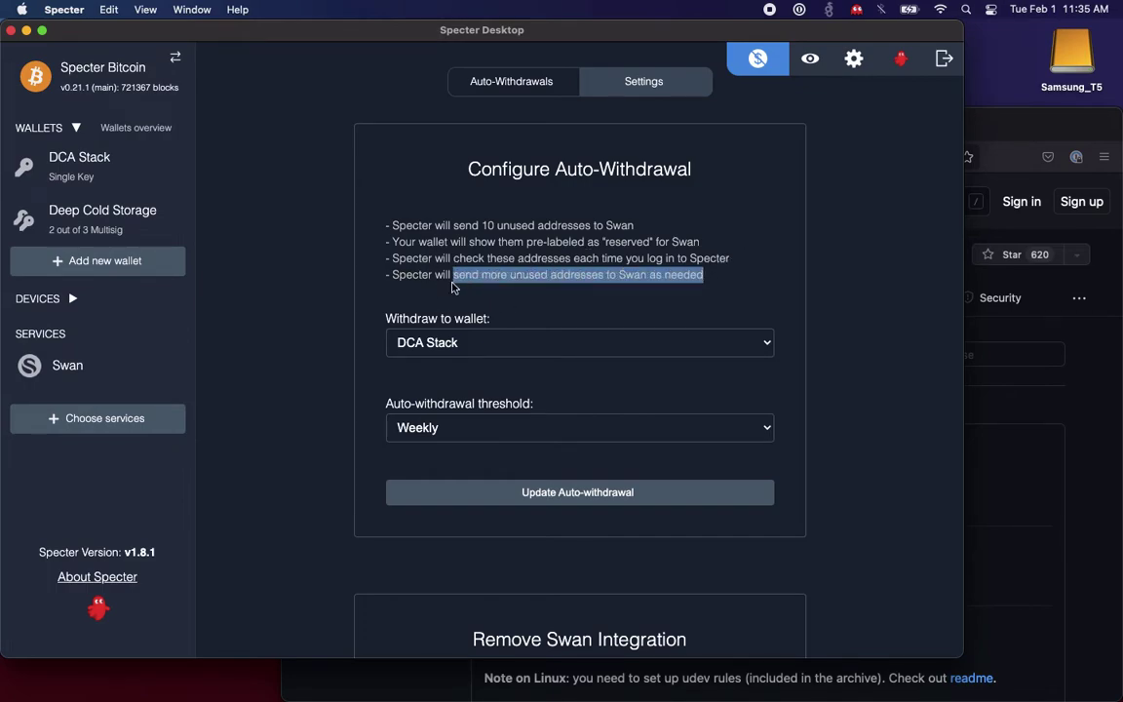
{"action": "left_click", "coordinate": [561, 313]}
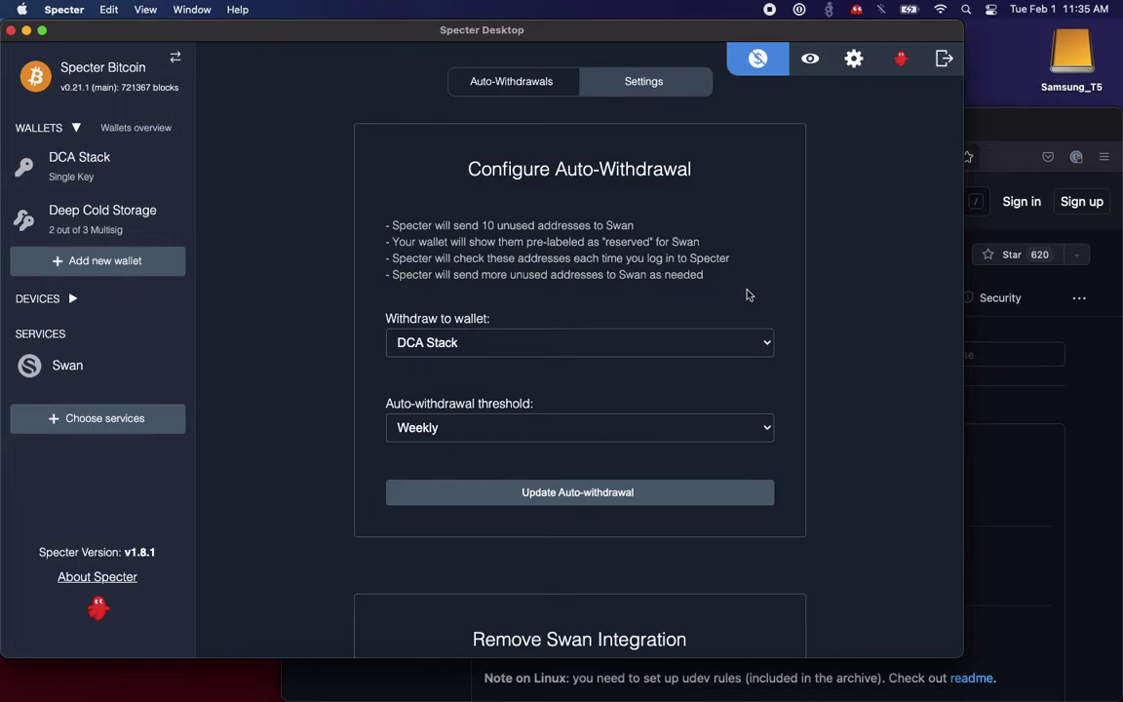
Set the Swan auto-withdrawal destination to the Deep Cold Storage wallet and update the auto-withdrawal configuration
{"action": "left_click", "coordinate": [615, 347]}
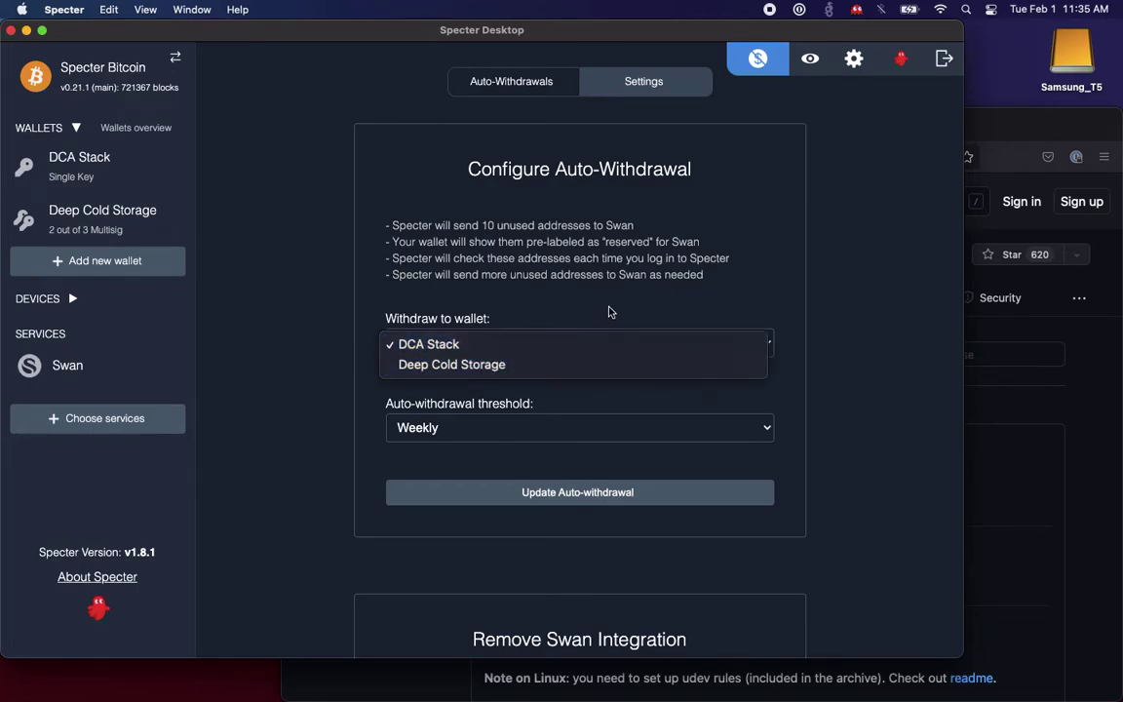
{"action": "left_click", "coordinate": [607, 311]}
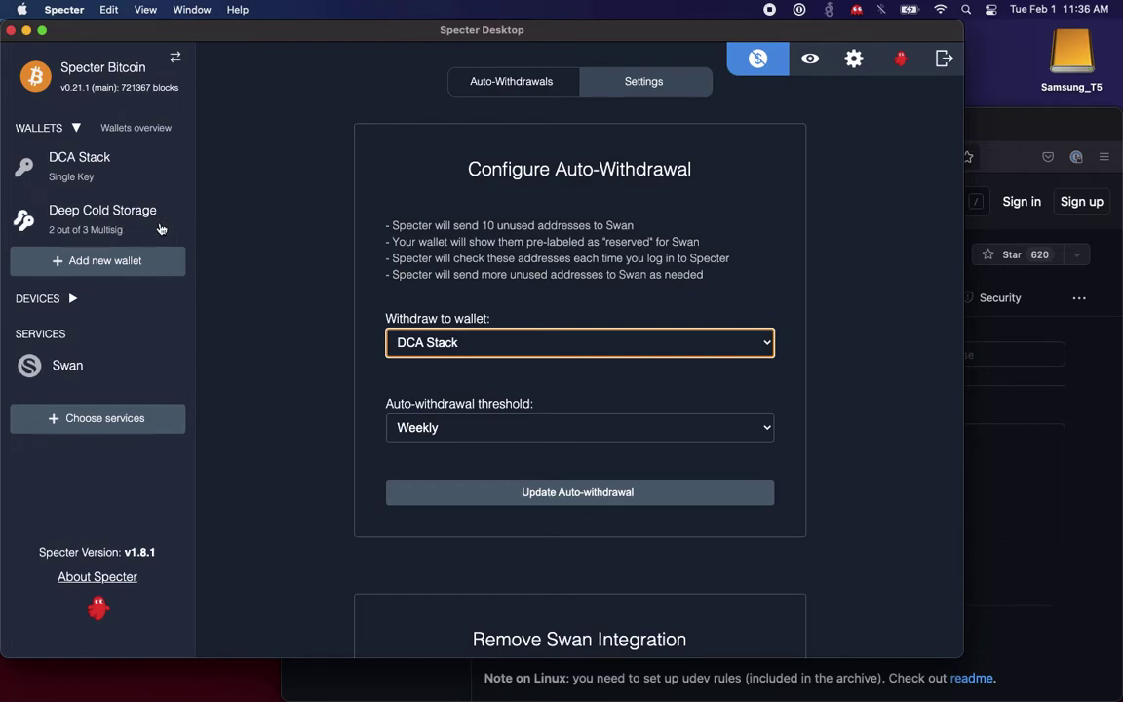
{"action": "left_click", "coordinate": [533, 362]}
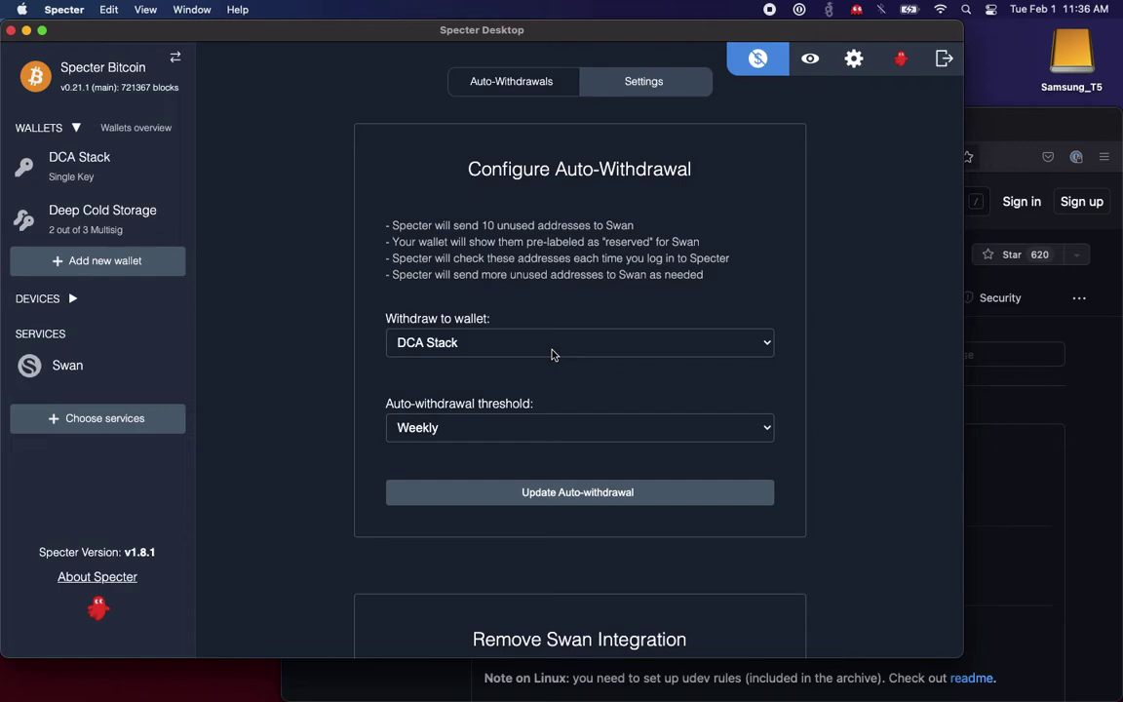
{"action": "left_click", "coordinate": [552, 355]}
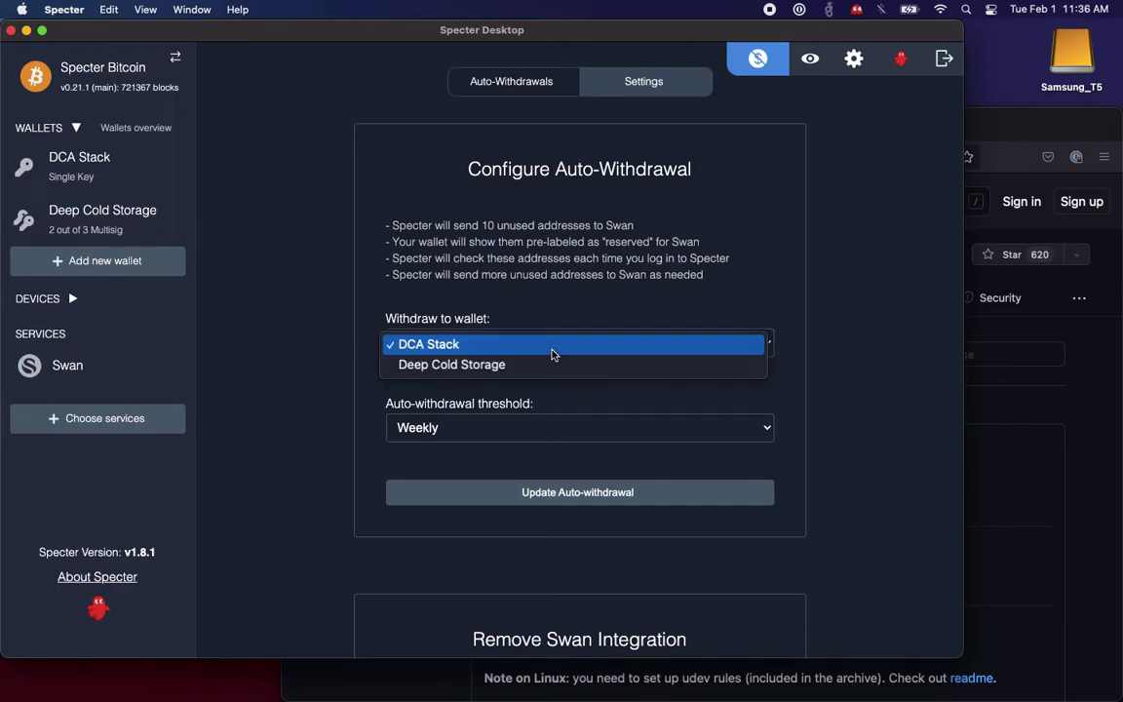
{"action": "left_click", "coordinate": [548, 375]}
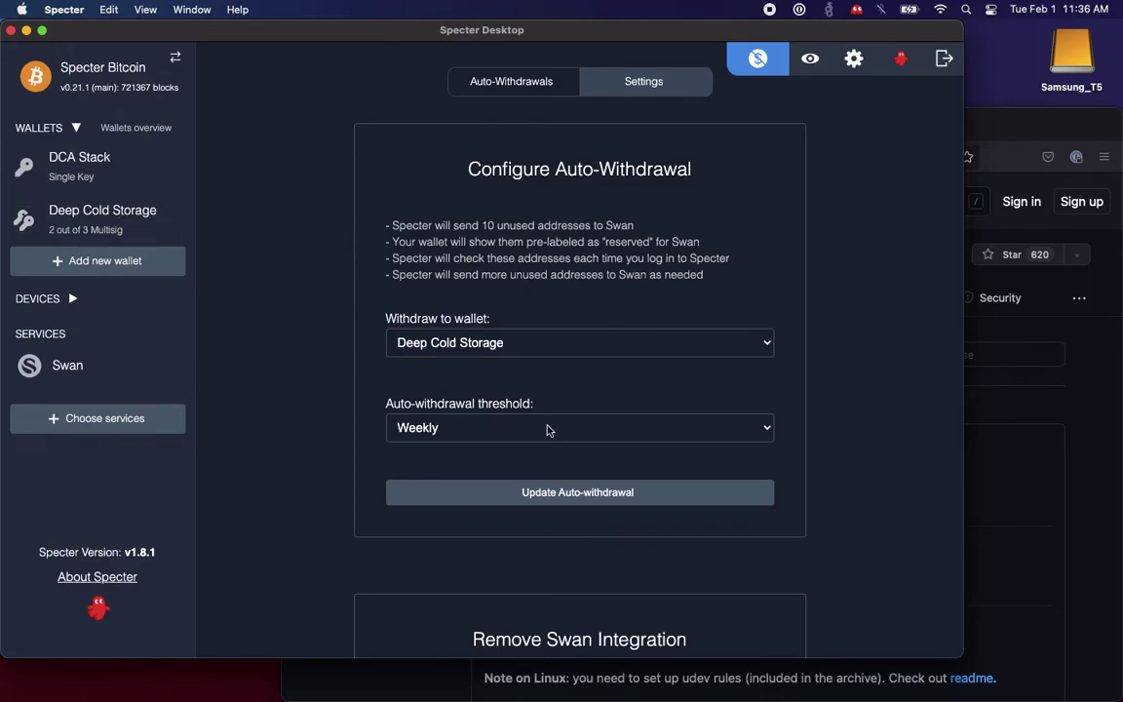
{"action": "left_click", "coordinate": [639, 497]}
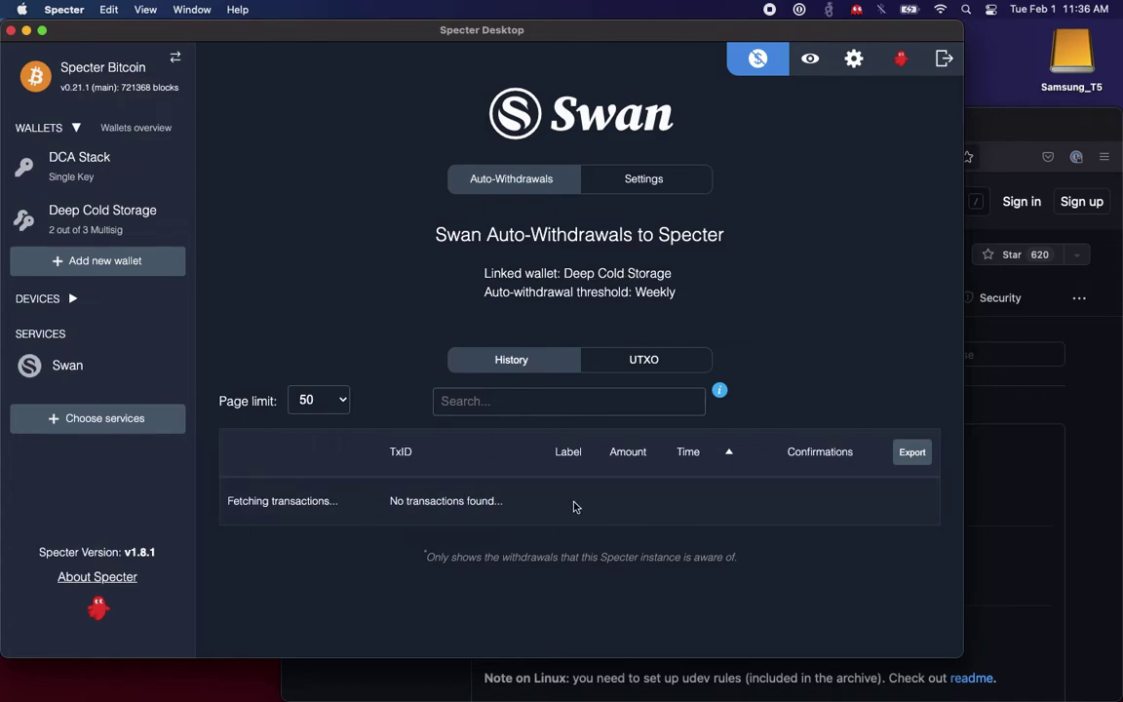
Open the linked Deep Cold Storage wallet's receive addresses and relabel address #3 as "Tuesday's stack"
{"action": "left_click", "coordinate": [628, 276]}
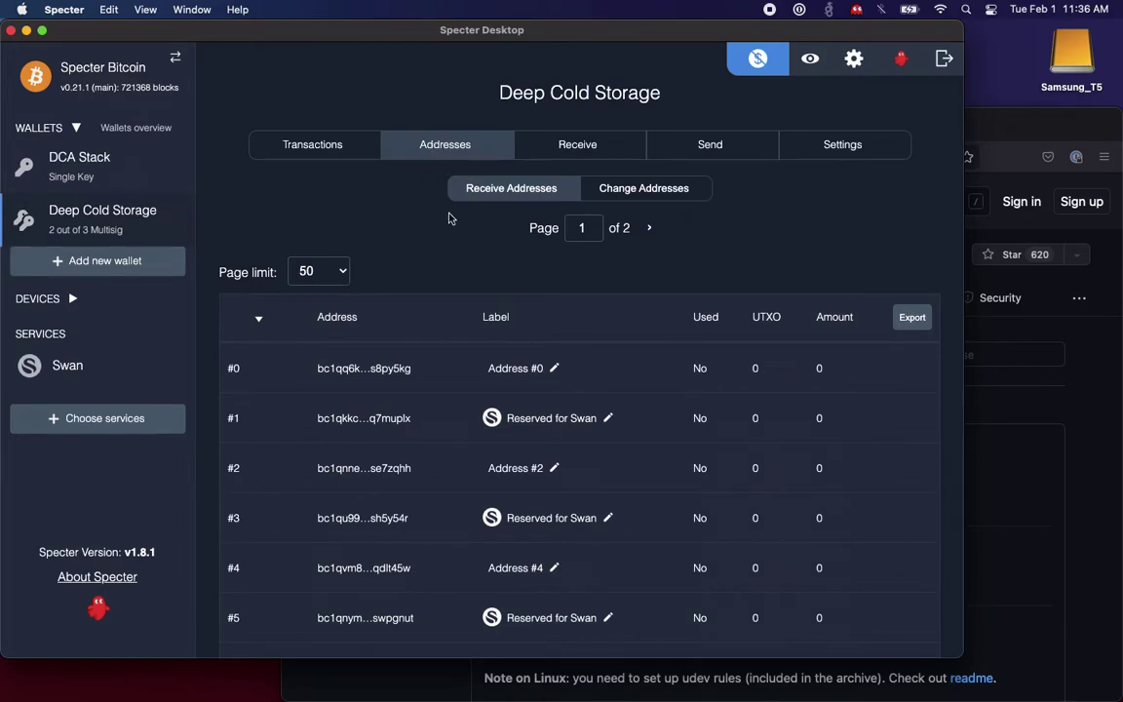
{"action": "scroll", "coordinate": [448, 218], "scroll_direction": "down", "scroll_amount": 3}
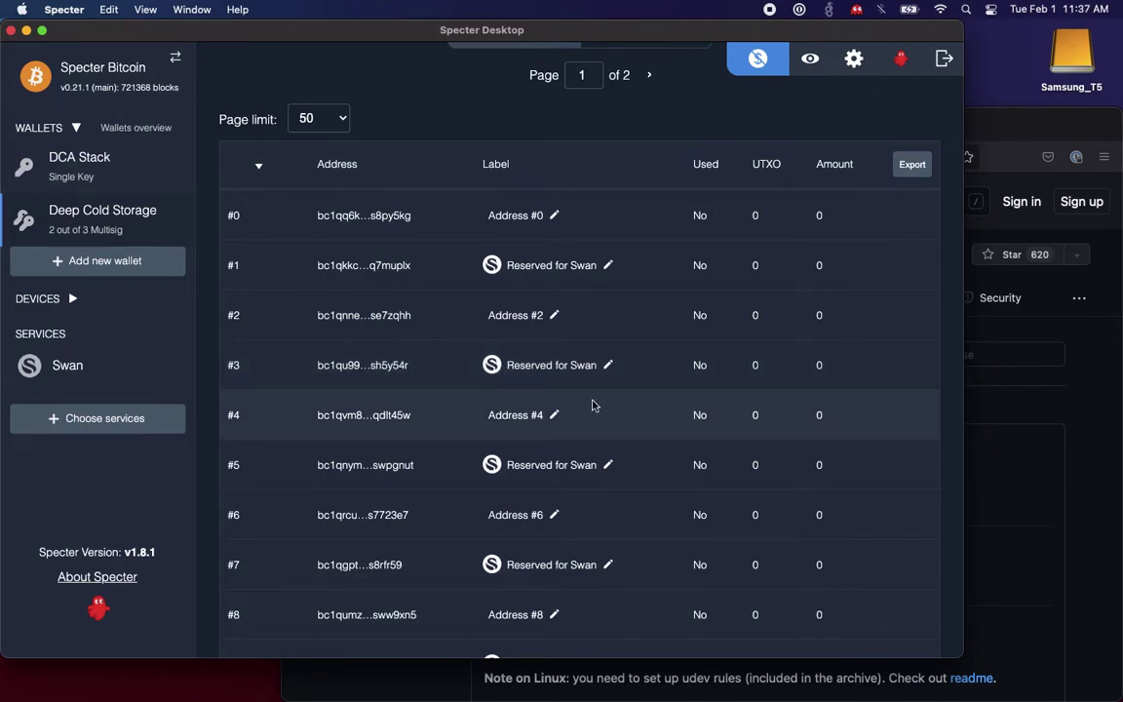
{"action": "left_click", "coordinate": [608, 366]}
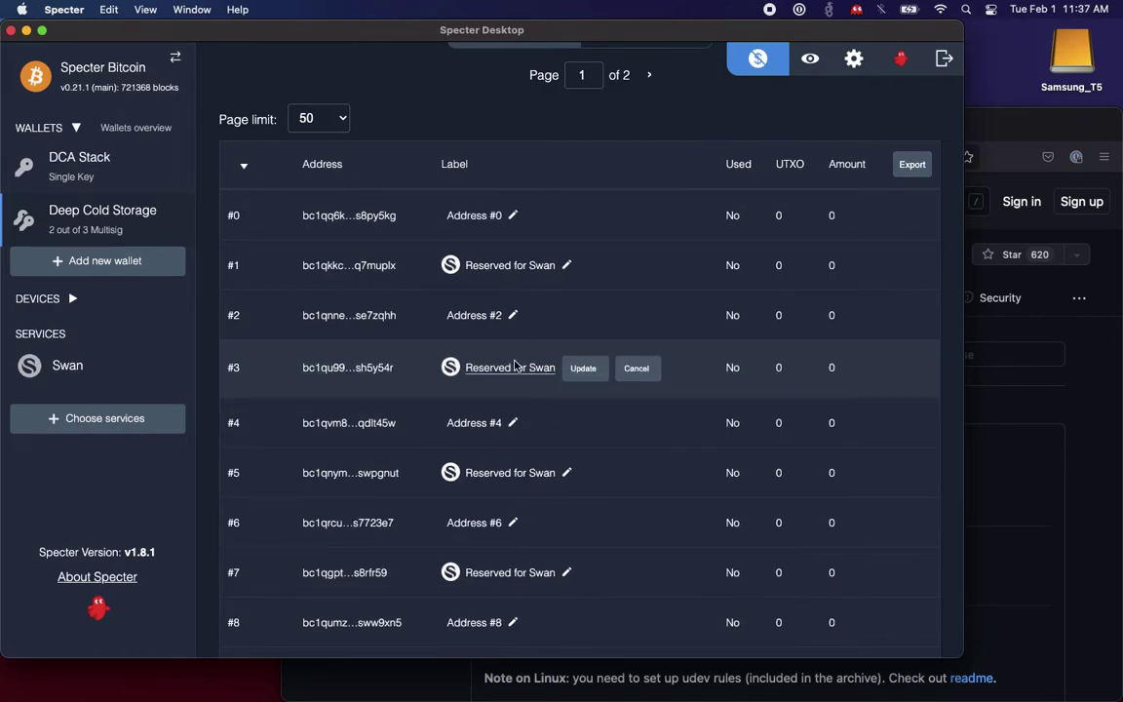
{"action": "left_click_drag", "start_coordinate": [527, 368], "coordinate": [469, 372]}
{"action": "key", "text": "super+a"}
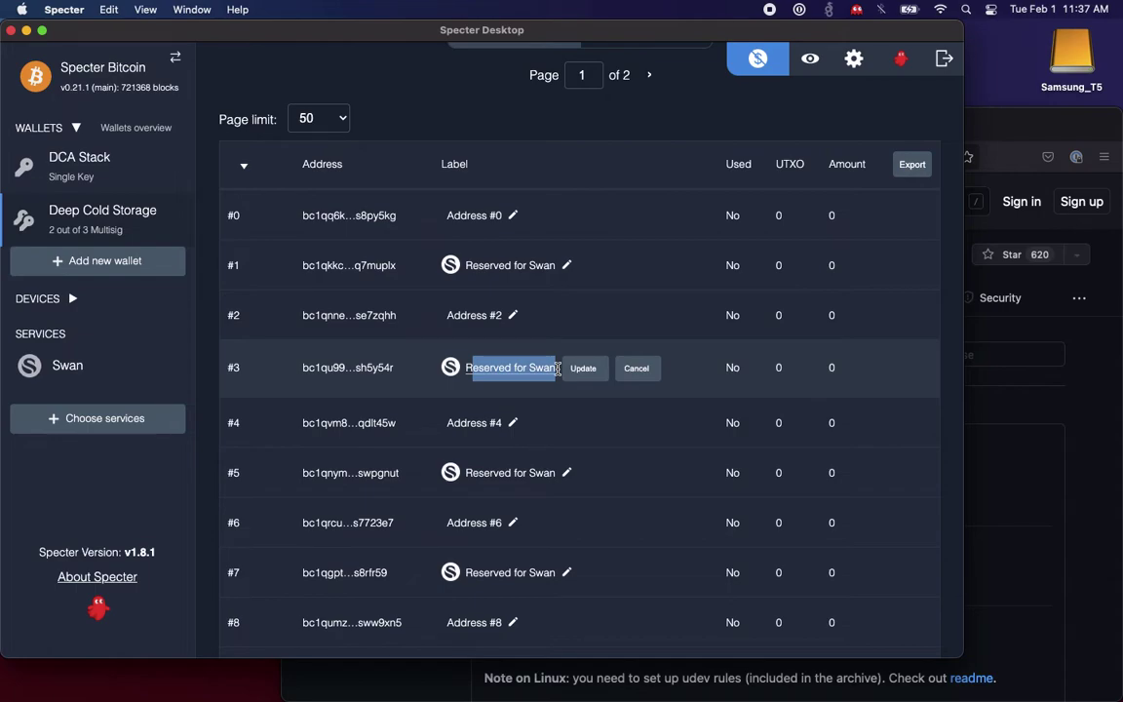
{"action": "key", "text": "BackSpace"}
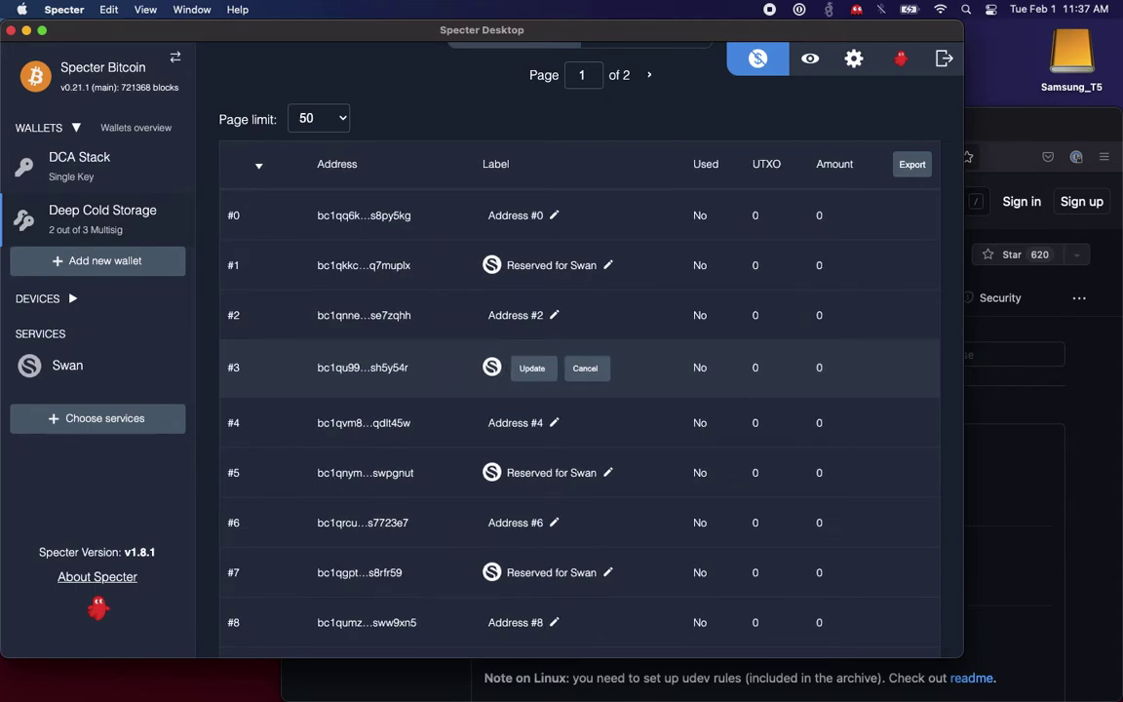
{"action": "type", "text": "Tuesday's s"}
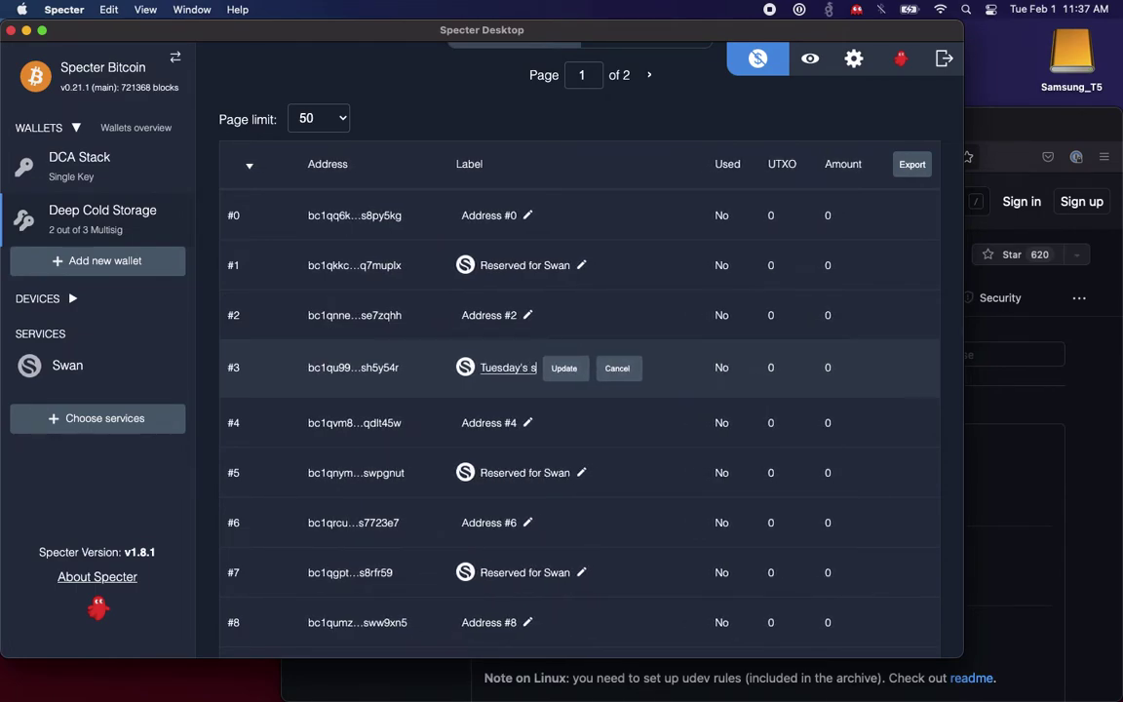
{"action": "type", "text": "tack"}
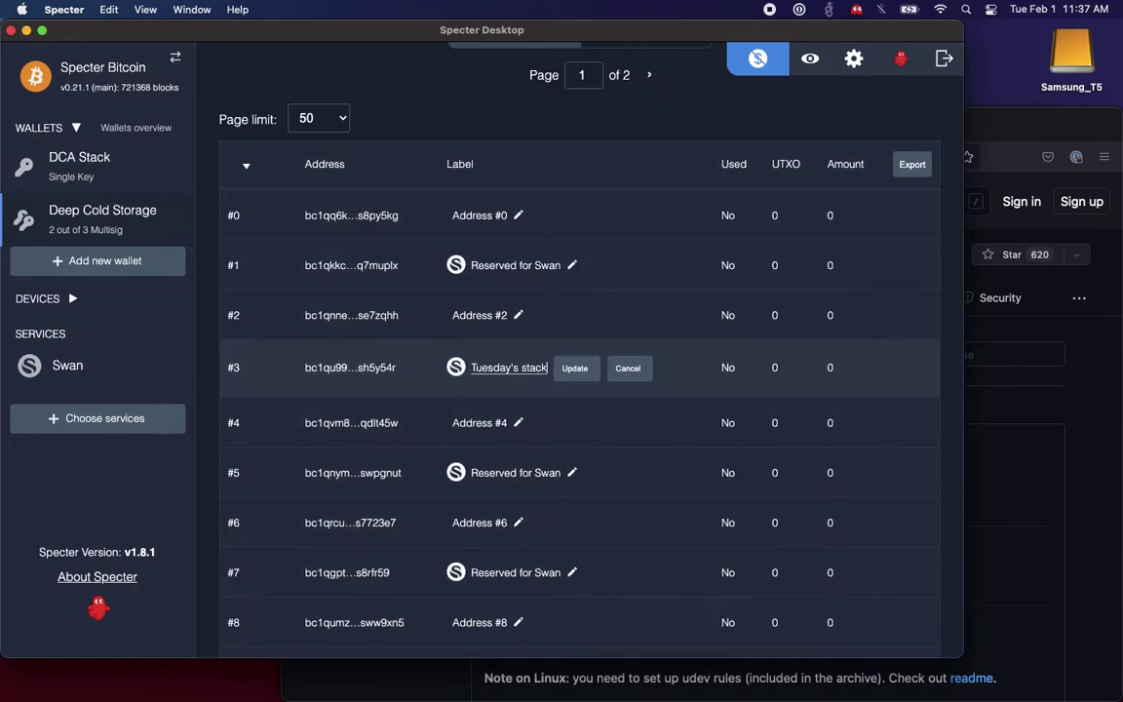
{"action": "left_click", "coordinate": [575, 368]}
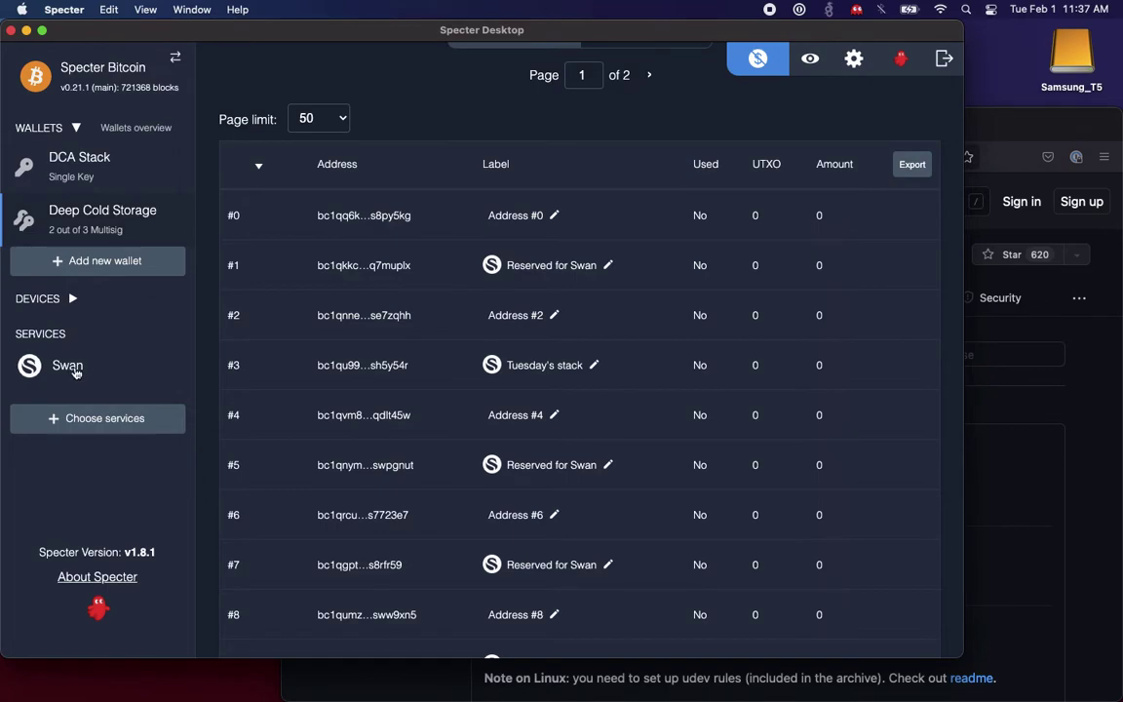
Review the wallet and threshold options in the Swan service's auto-withdrawal settings
{"action": "left_click", "coordinate": [75, 372]}
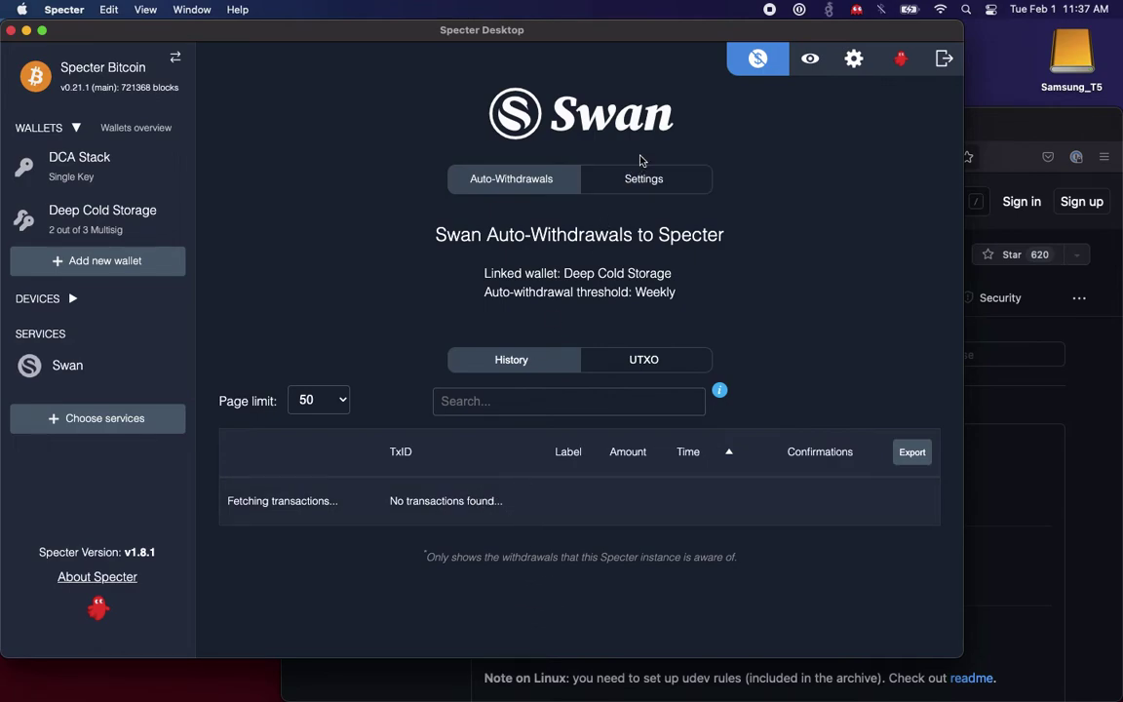
{"action": "left_click", "coordinate": [639, 184]}
{"action": "scroll", "coordinate": [680, 444], "scroll_direction": "down", "scroll_amount": 3}
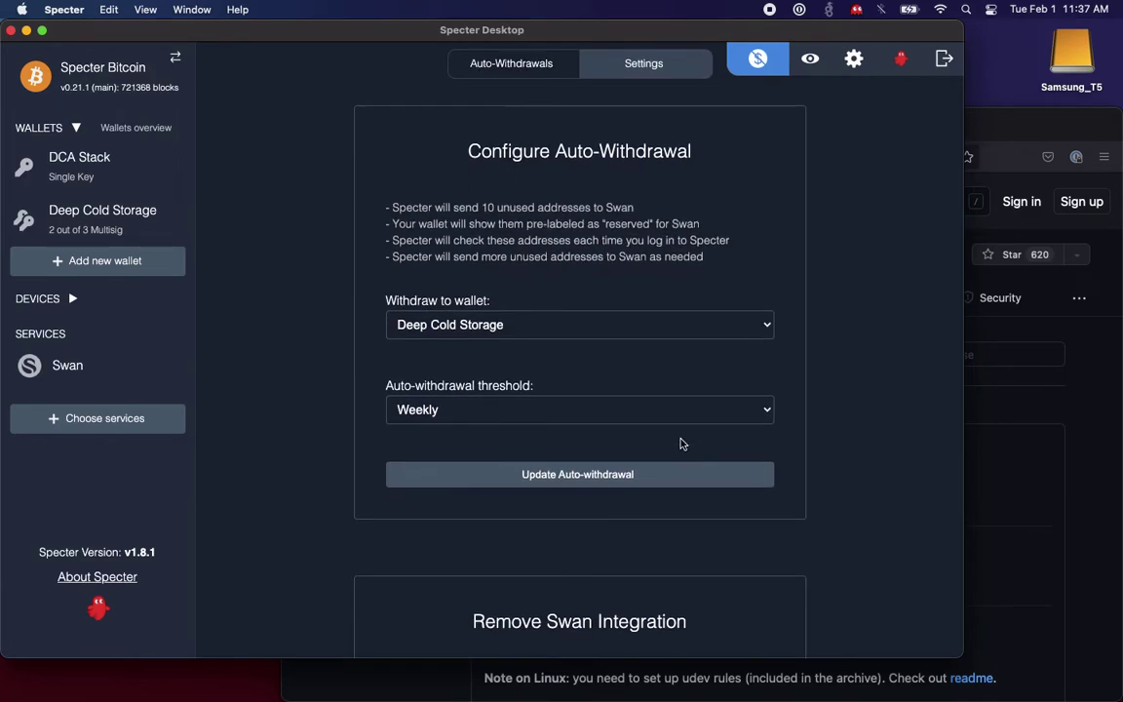
{"action": "scroll", "coordinate": [680, 443], "scroll_direction": "up", "scroll_amount": 1}
{"action": "scroll", "coordinate": [681, 444], "scroll_direction": "up", "scroll_amount": 2}
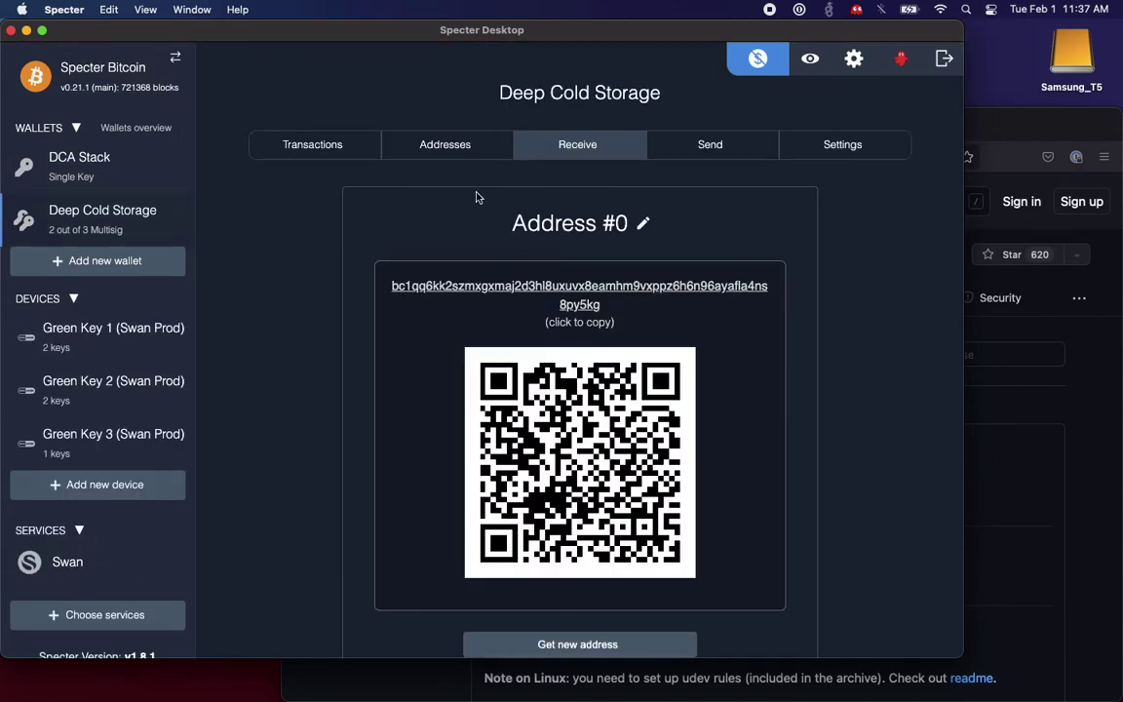
Examine the Deep Cold Storage wallet's transaction history and how its receive addresses are labeled and reserved for Swan
{"action": "left_click", "coordinate": [333, 146]}
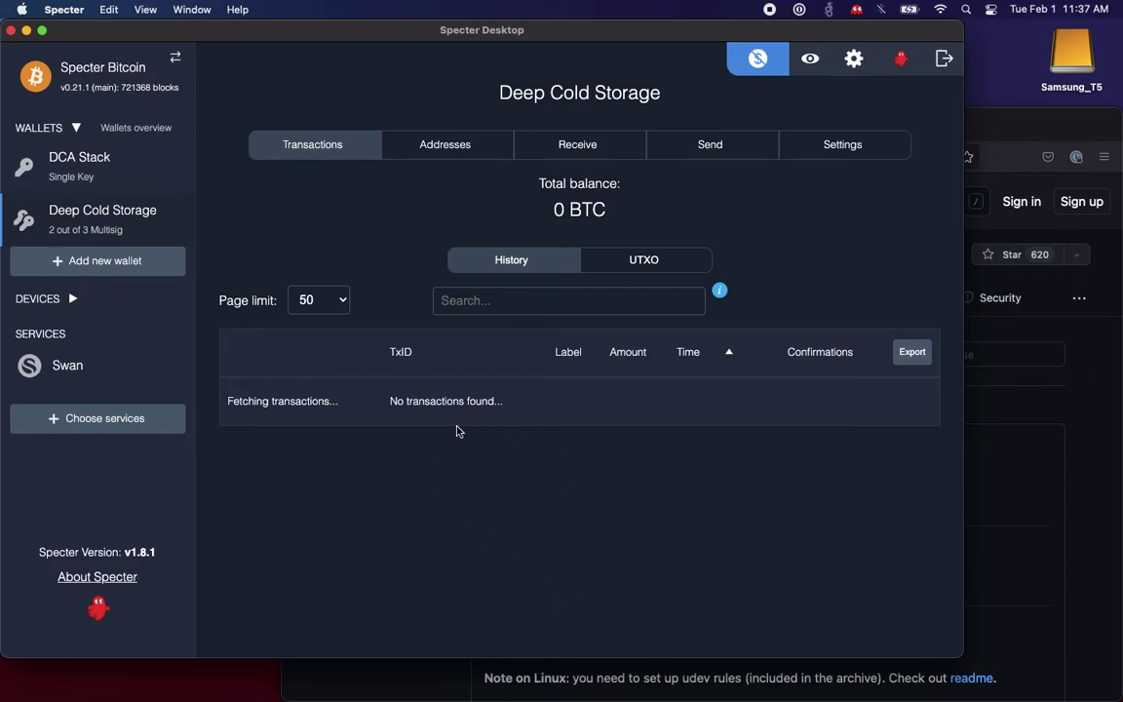
{"action": "left_click", "coordinate": [398, 139]}
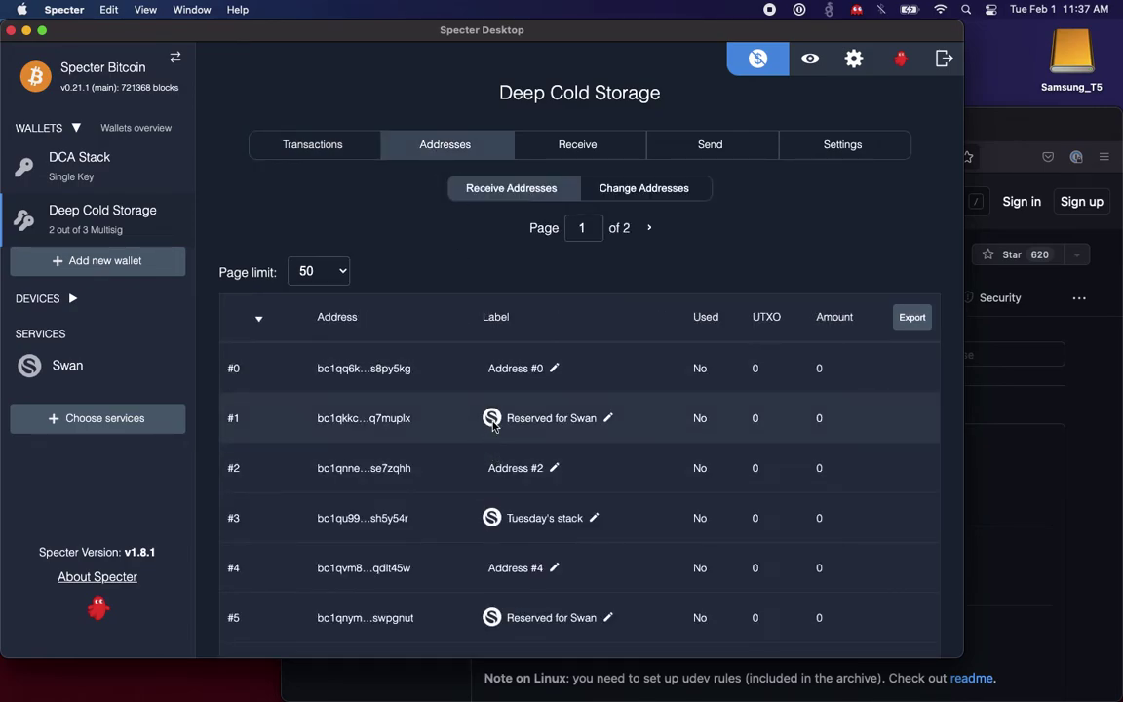
{"action": "scroll", "coordinate": [616, 444], "scroll_direction": "down", "scroll_amount": 2}
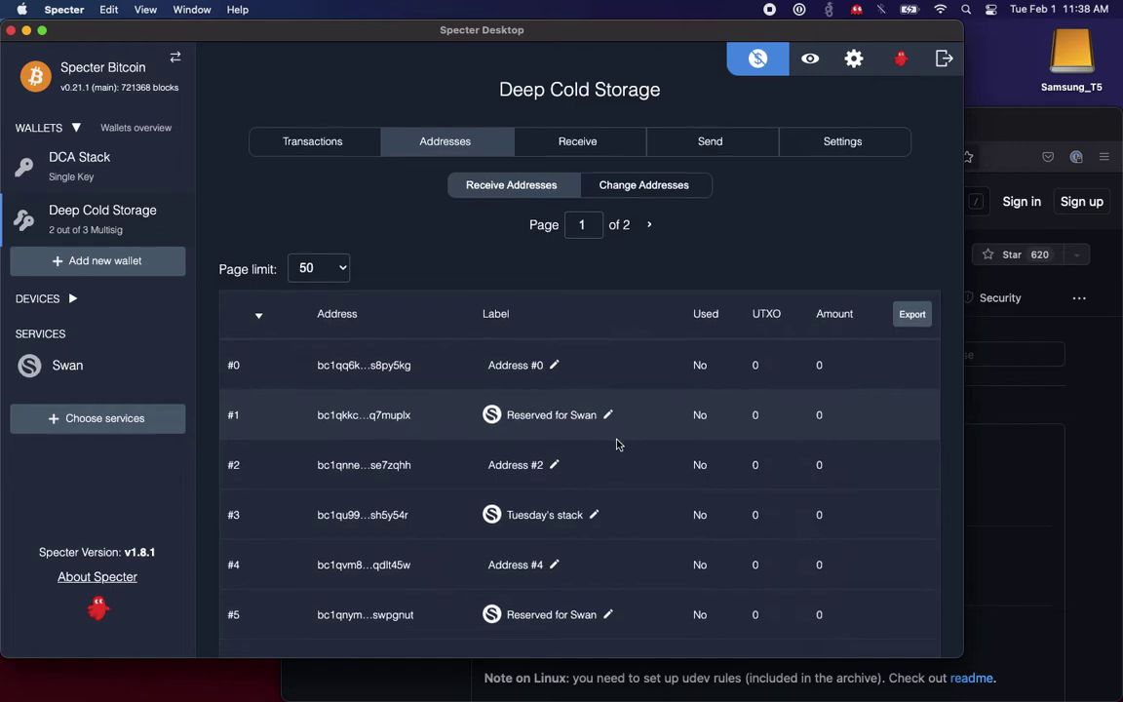
{"action": "scroll", "coordinate": [616, 444], "scroll_direction": "down", "scroll_amount": 4}
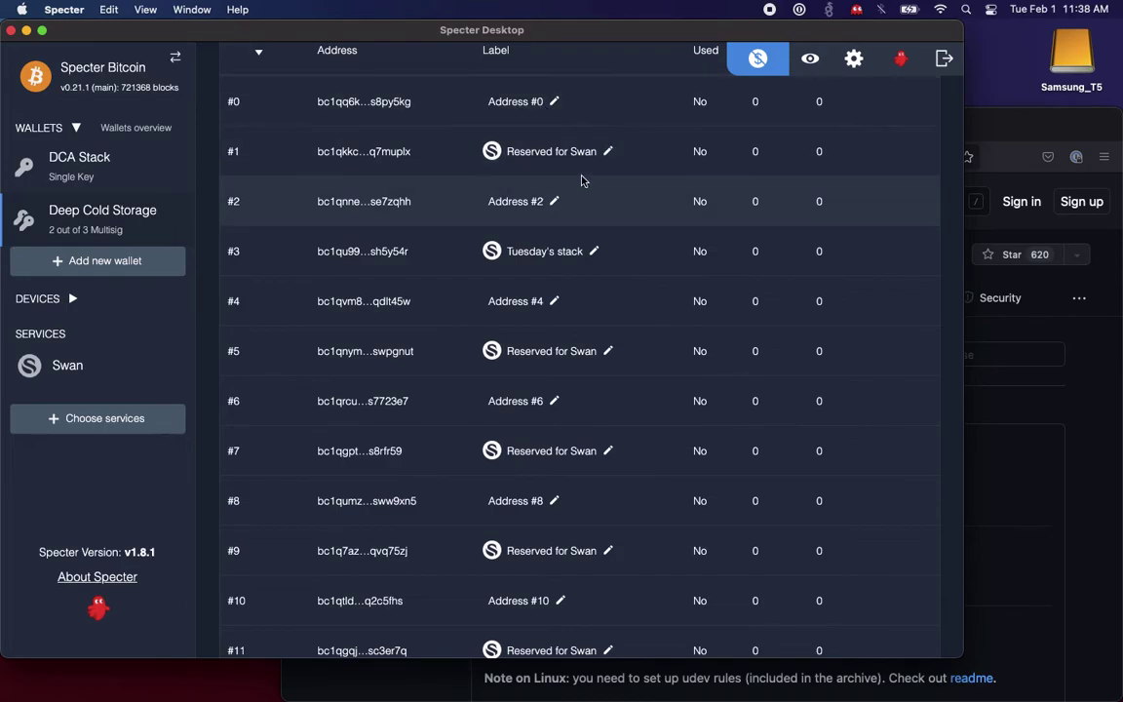
{"action": "scroll", "coordinate": [563, 333], "scroll_direction": "down", "scroll_amount": 4}
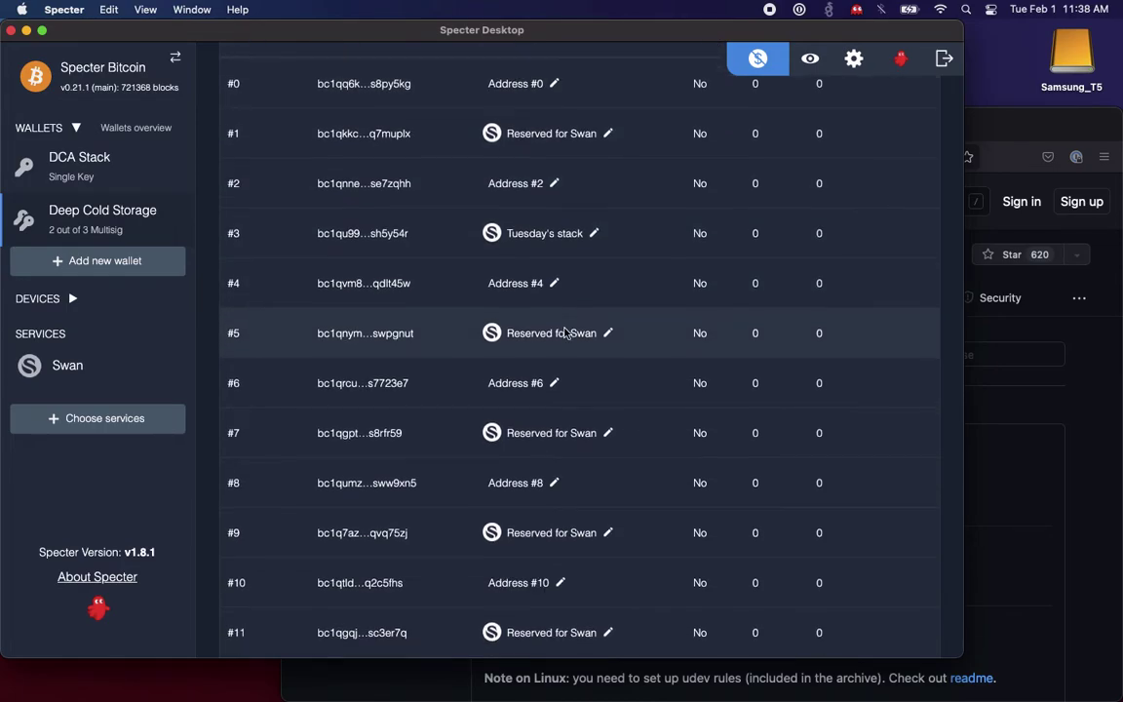
{"action": "scroll", "coordinate": [564, 333], "scroll_direction": "down", "scroll_amount": 1}
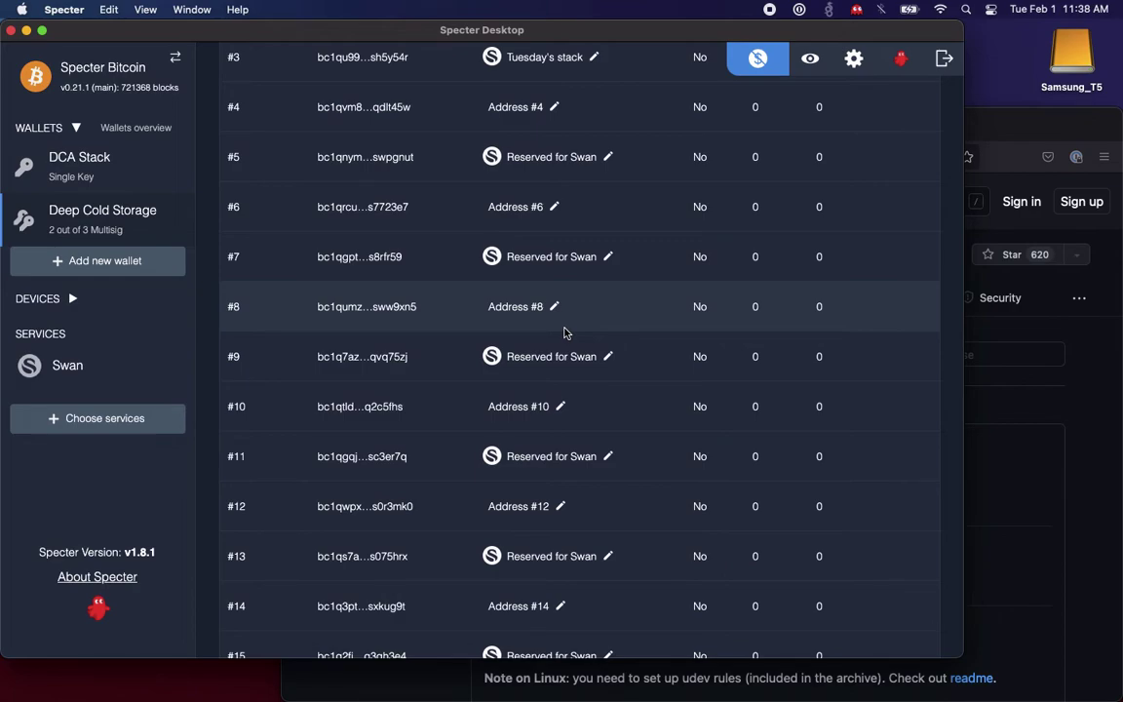
{"action": "scroll", "coordinate": [564, 333], "scroll_direction": "up", "scroll_amount": 8}
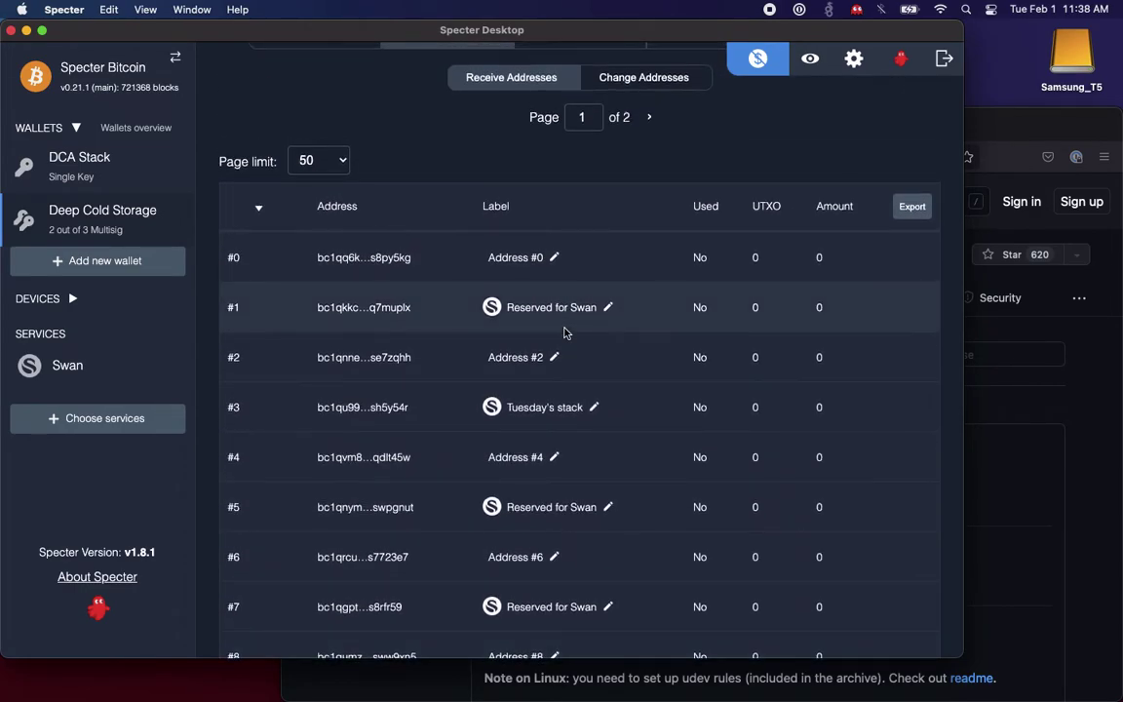
{"action": "scroll", "coordinate": [563, 334], "scroll_direction": "up", "scroll_amount": 2}
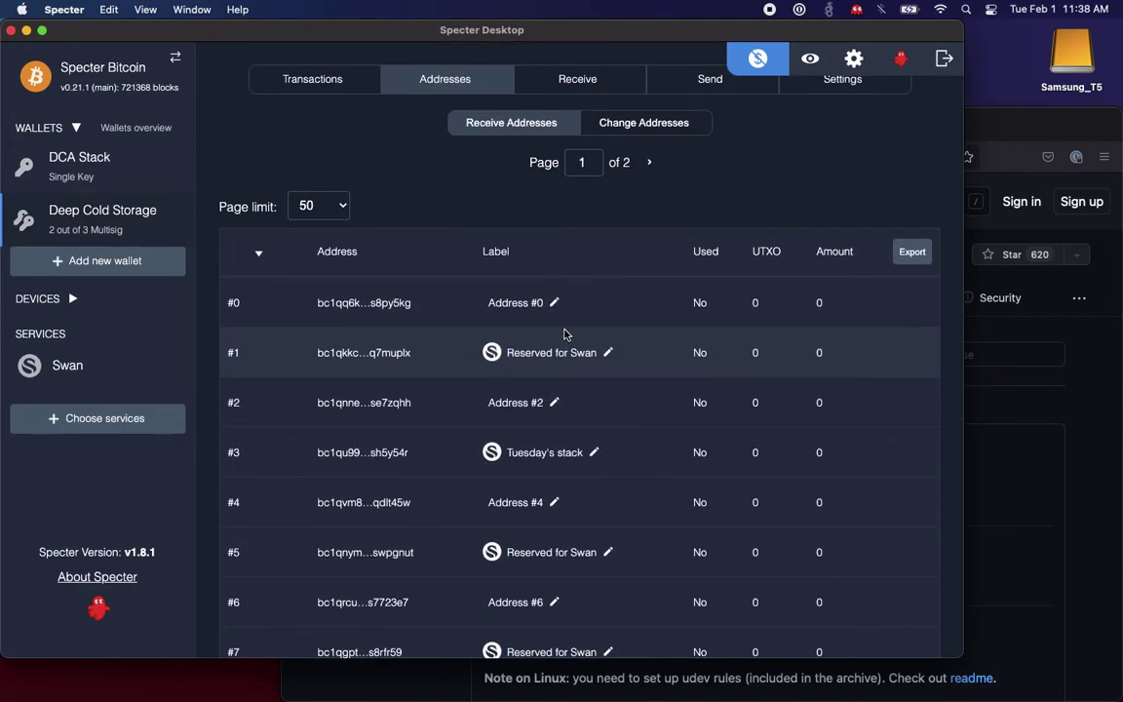
{"action": "scroll", "coordinate": [560, 447], "scroll_direction": "down", "scroll_amount": 10}
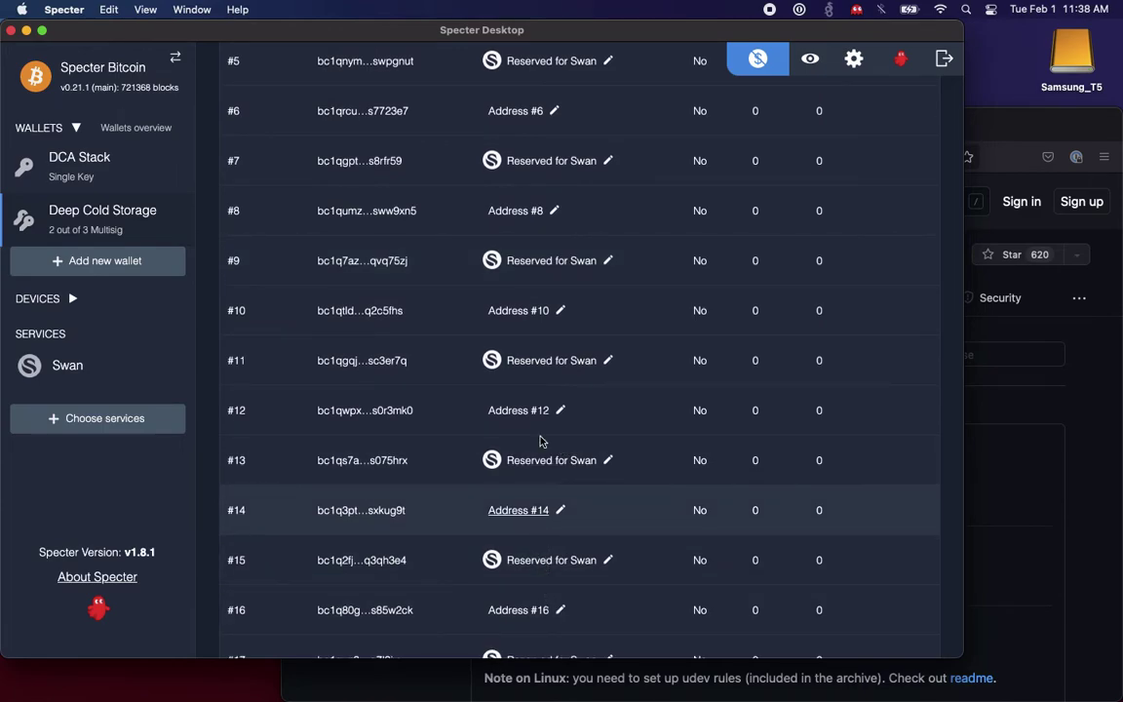
{"action": "scroll", "coordinate": [531, 174], "scroll_direction": "up", "scroll_amount": 4}
{"action": "scroll", "coordinate": [531, 174], "scroll_direction": "up", "scroll_amount": 7}
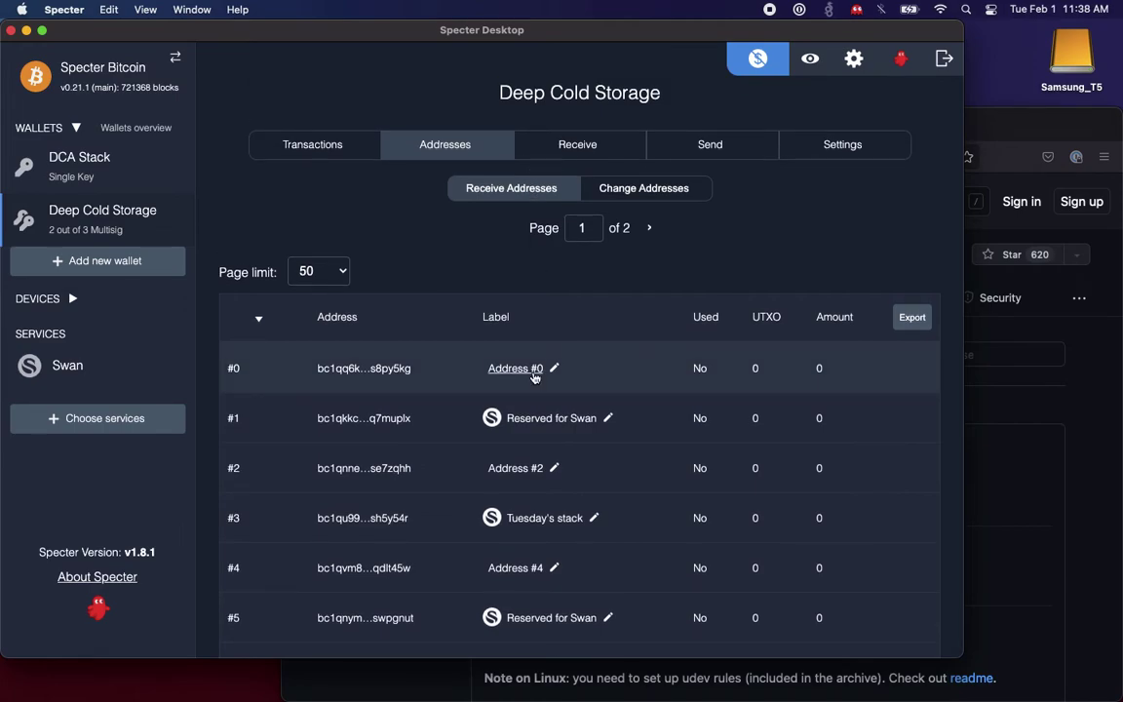
{"action": "mouse_move", "coordinate": [534, 378]}
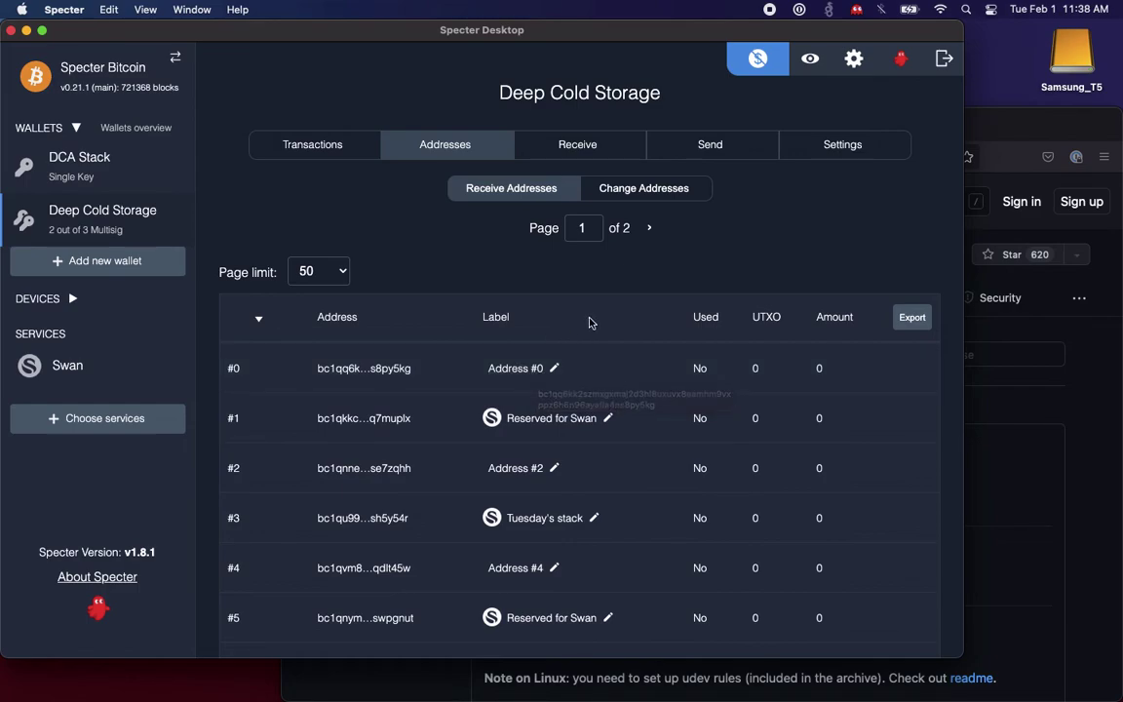
Get a new receive address for the Deep Cold Storage wallet and compare it with the Swan-reserved entries in the address list
{"action": "left_click", "coordinate": [570, 145]}
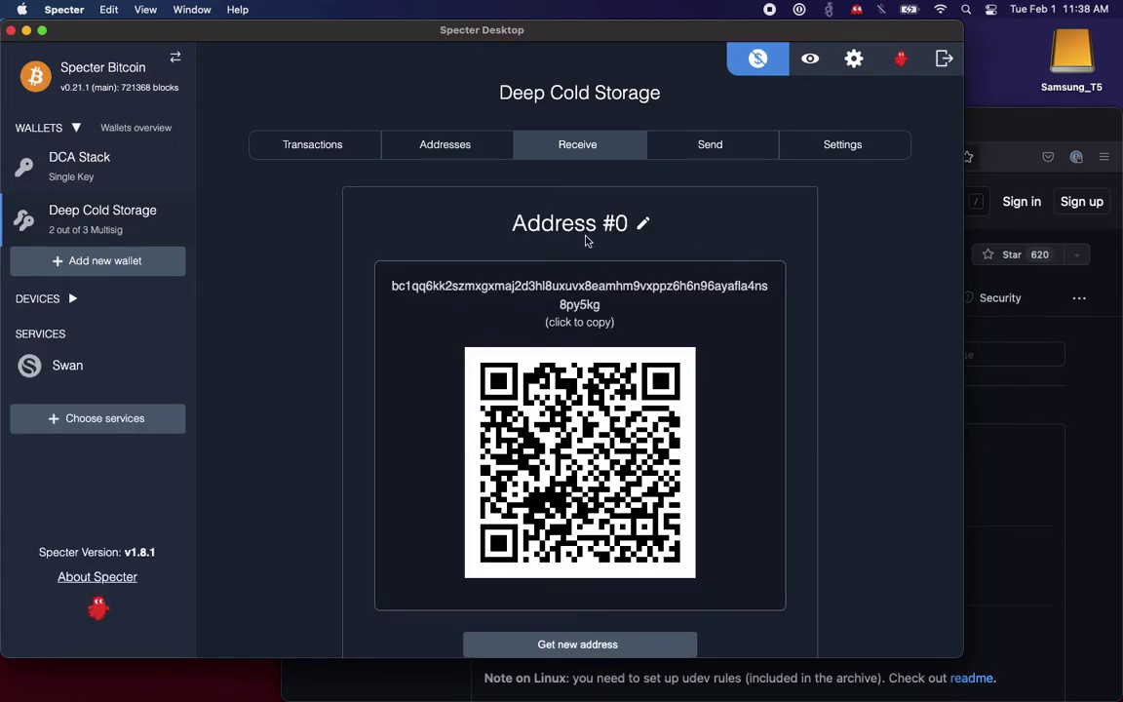
{"action": "scroll", "coordinate": [664, 260], "scroll_direction": "down", "scroll_amount": 3}
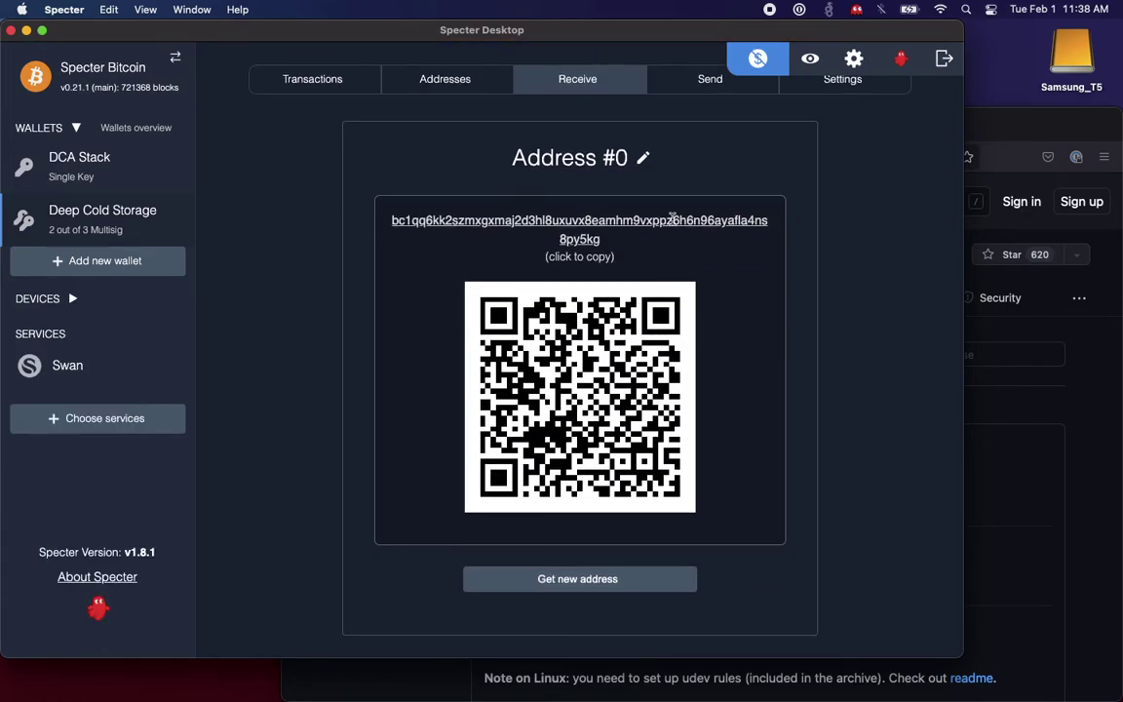
{"action": "left_click", "coordinate": [641, 578]}
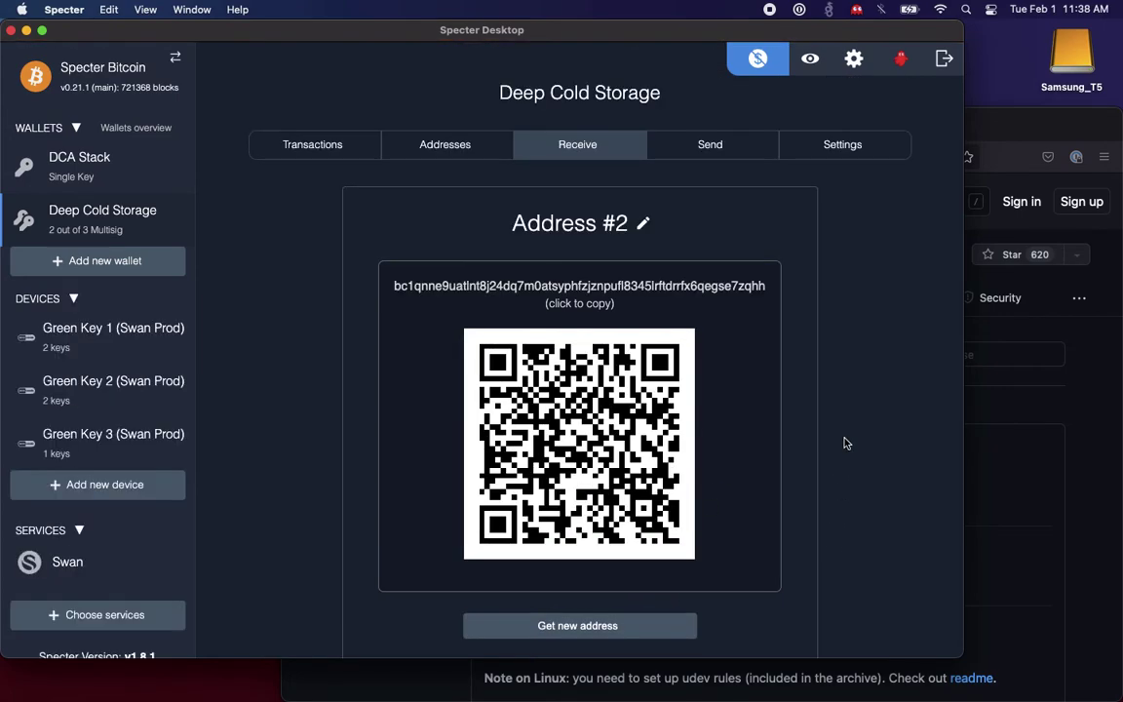
{"action": "scroll", "coordinate": [845, 443], "scroll_direction": "down", "scroll_amount": 2}
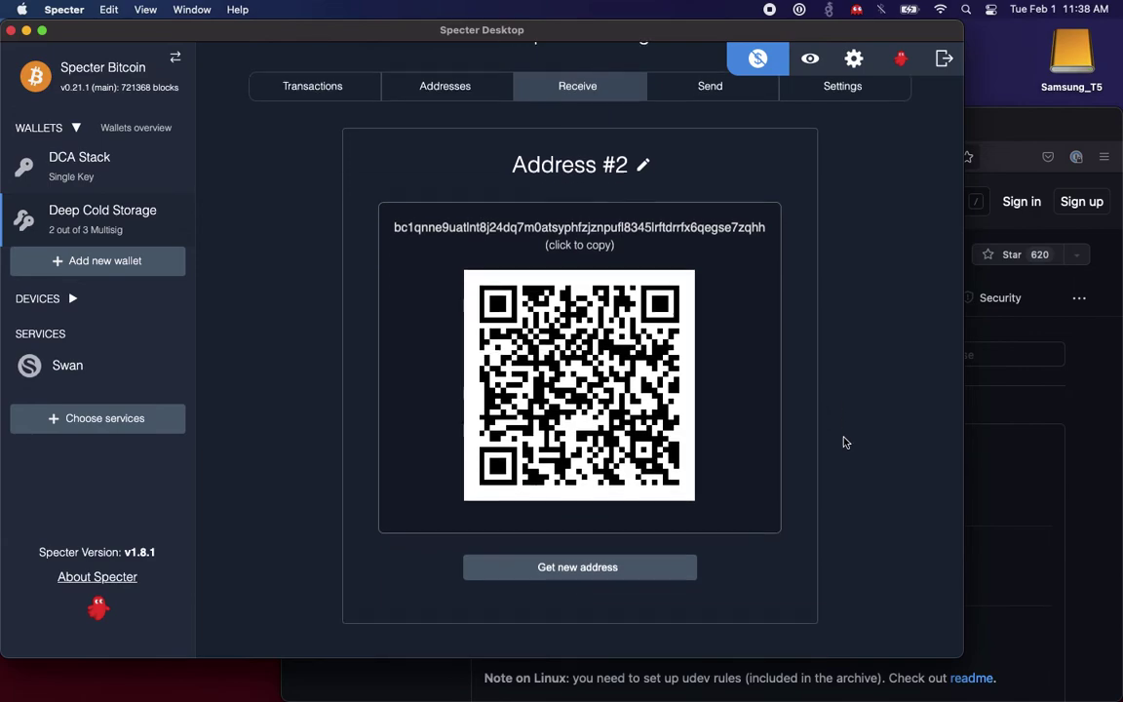
{"action": "left_click", "coordinate": [441, 83]}
{"action": "scroll", "coordinate": [619, 312], "scroll_direction": "down", "scroll_amount": 1}
{"action": "scroll", "coordinate": [618, 322], "scroll_direction": "down", "scroll_amount": 3}
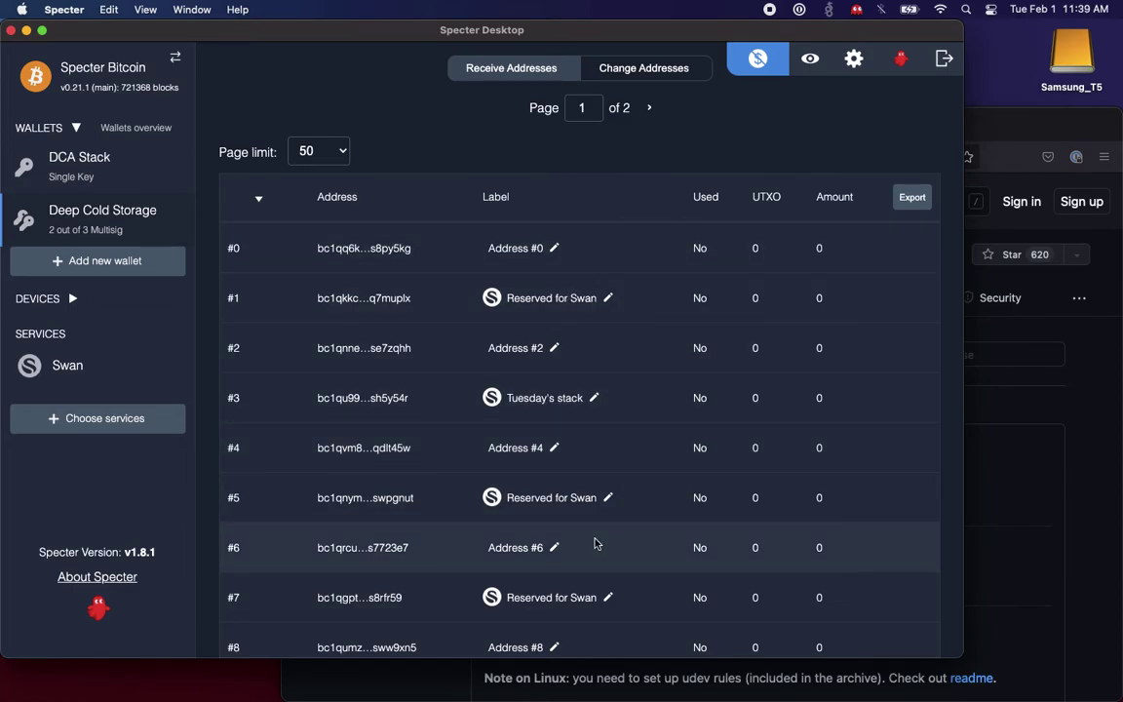
{"action": "scroll", "coordinate": [556, 219], "scroll_direction": "up", "scroll_amount": 1}
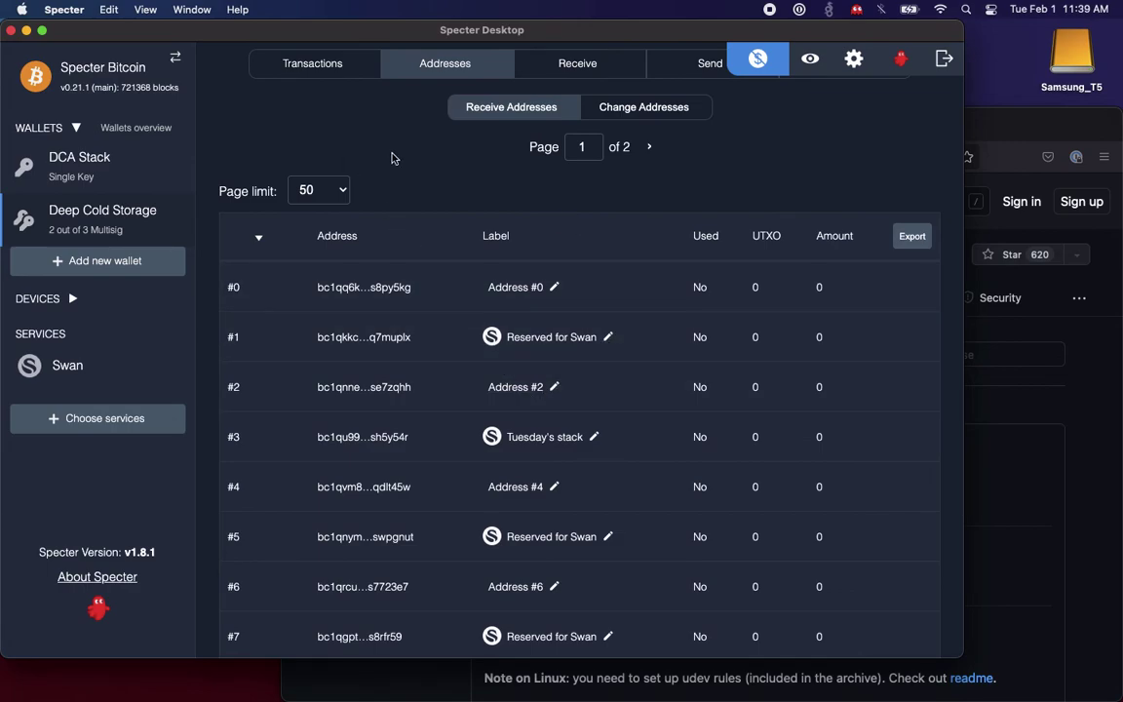
Remove the Swan integration from Specter and check the labels of the Deep Cold Storage wallet's receive addresses
{"action": "left_click", "coordinate": [49, 353]}
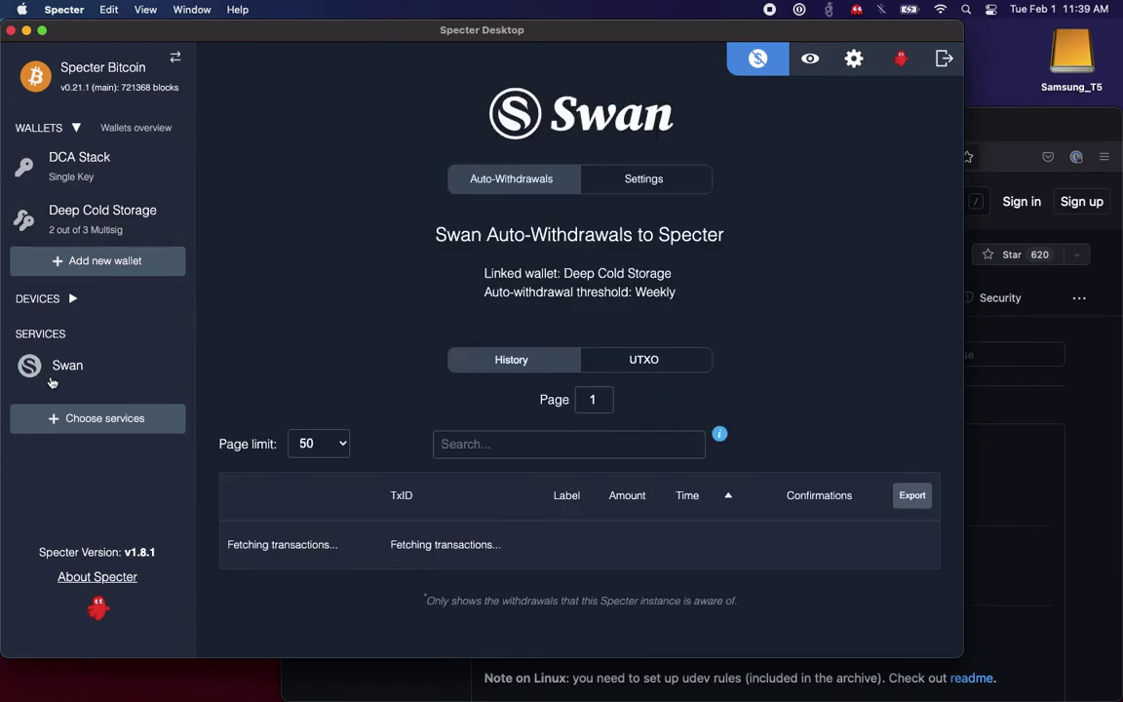
{"action": "left_click", "coordinate": [655, 185]}
{"action": "scroll", "coordinate": [791, 299], "scroll_direction": "down", "scroll_amount": 5}
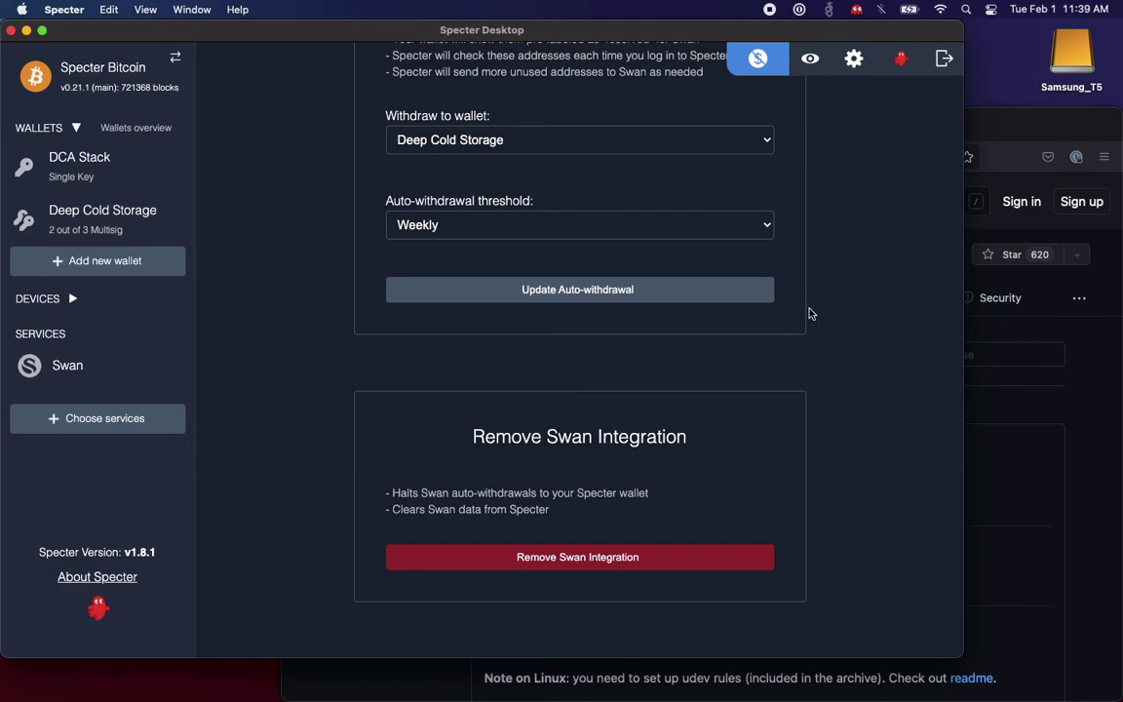
{"action": "left_click", "coordinate": [659, 557]}
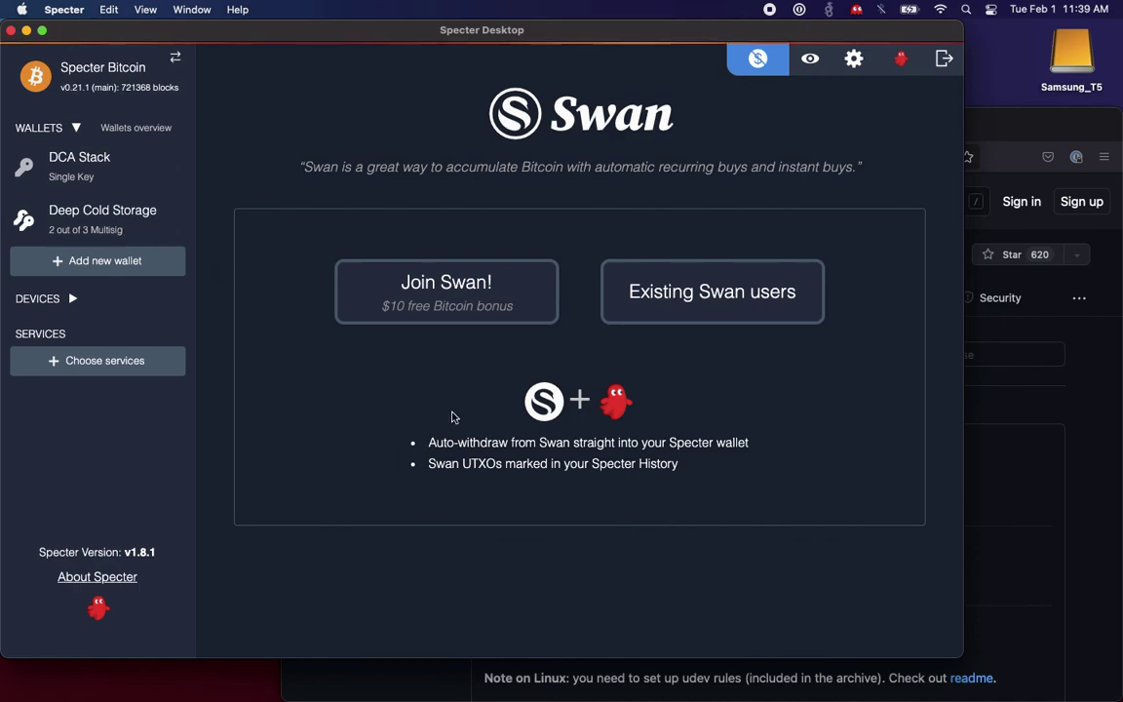
{"action": "left_click", "coordinate": [440, 144]}
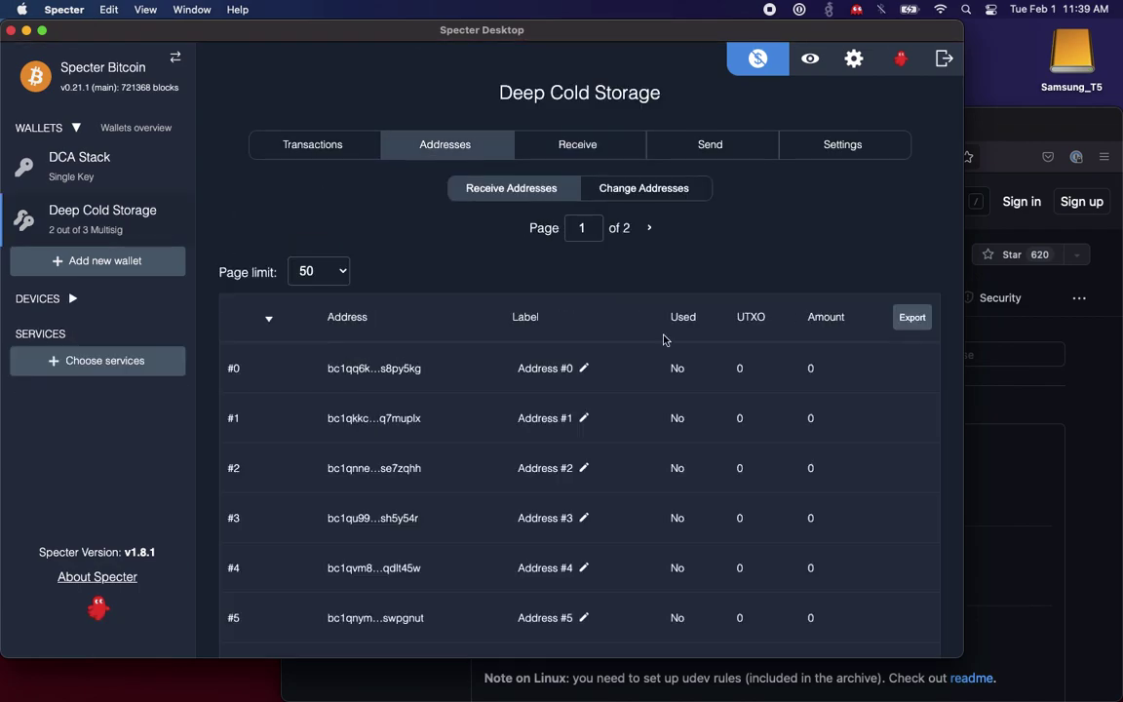
{"action": "scroll", "coordinate": [672, 358], "scroll_direction": "down", "scroll_amount": 5}
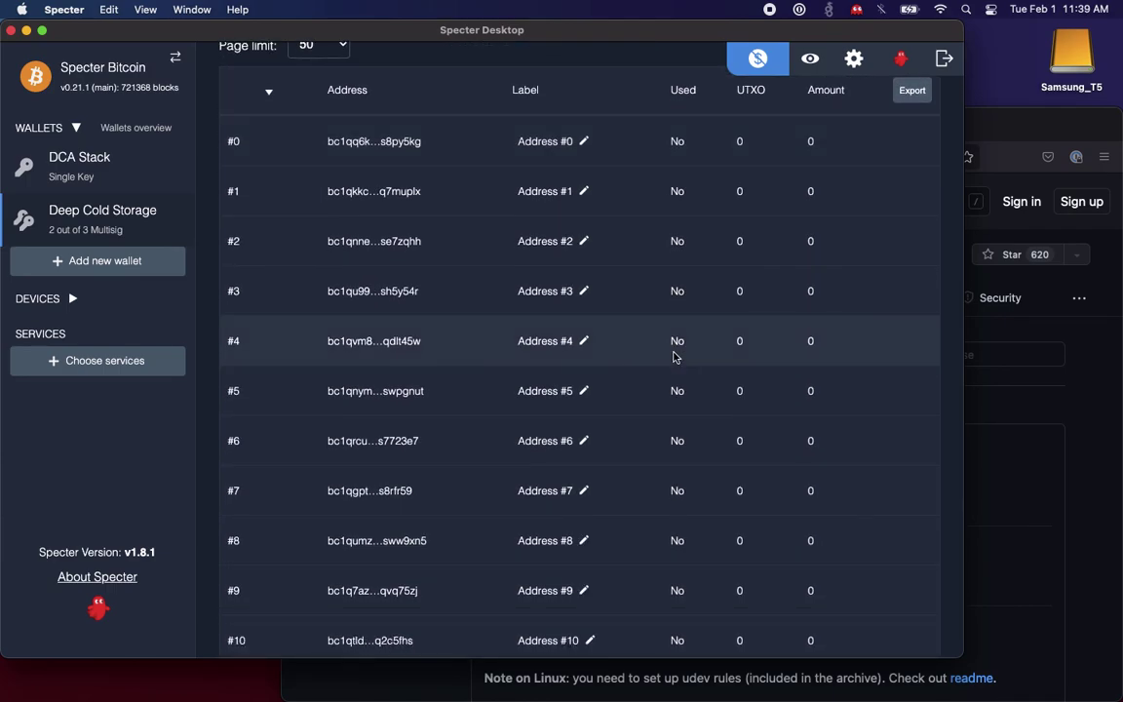